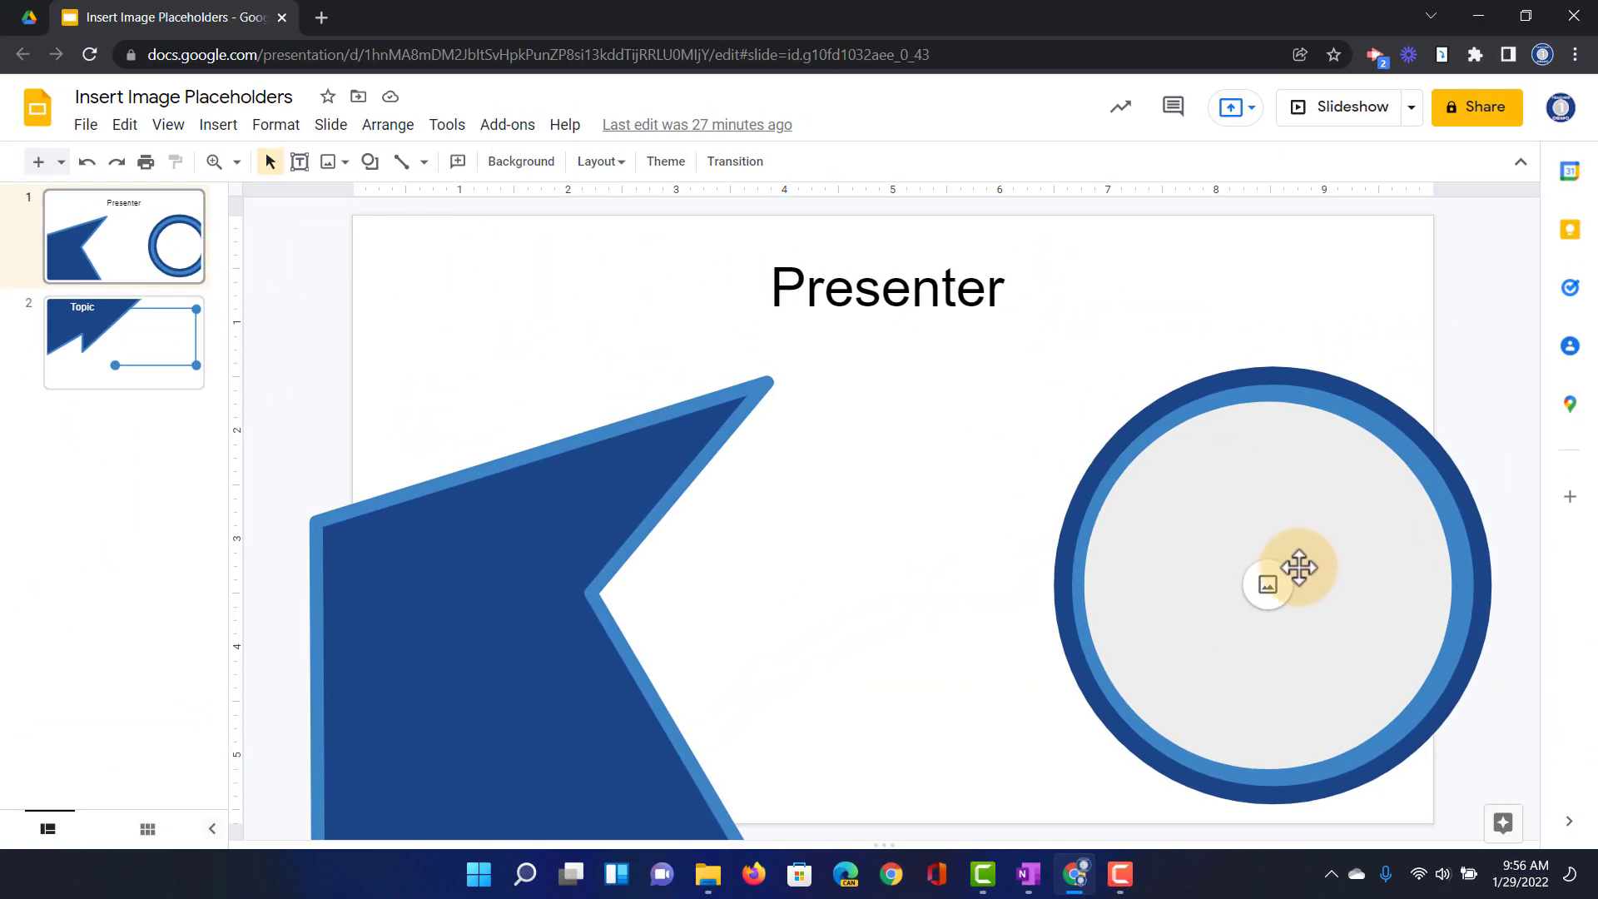
- Show slide 2, the Topic slide with its two empty image placeholders
left_click(90, 332)
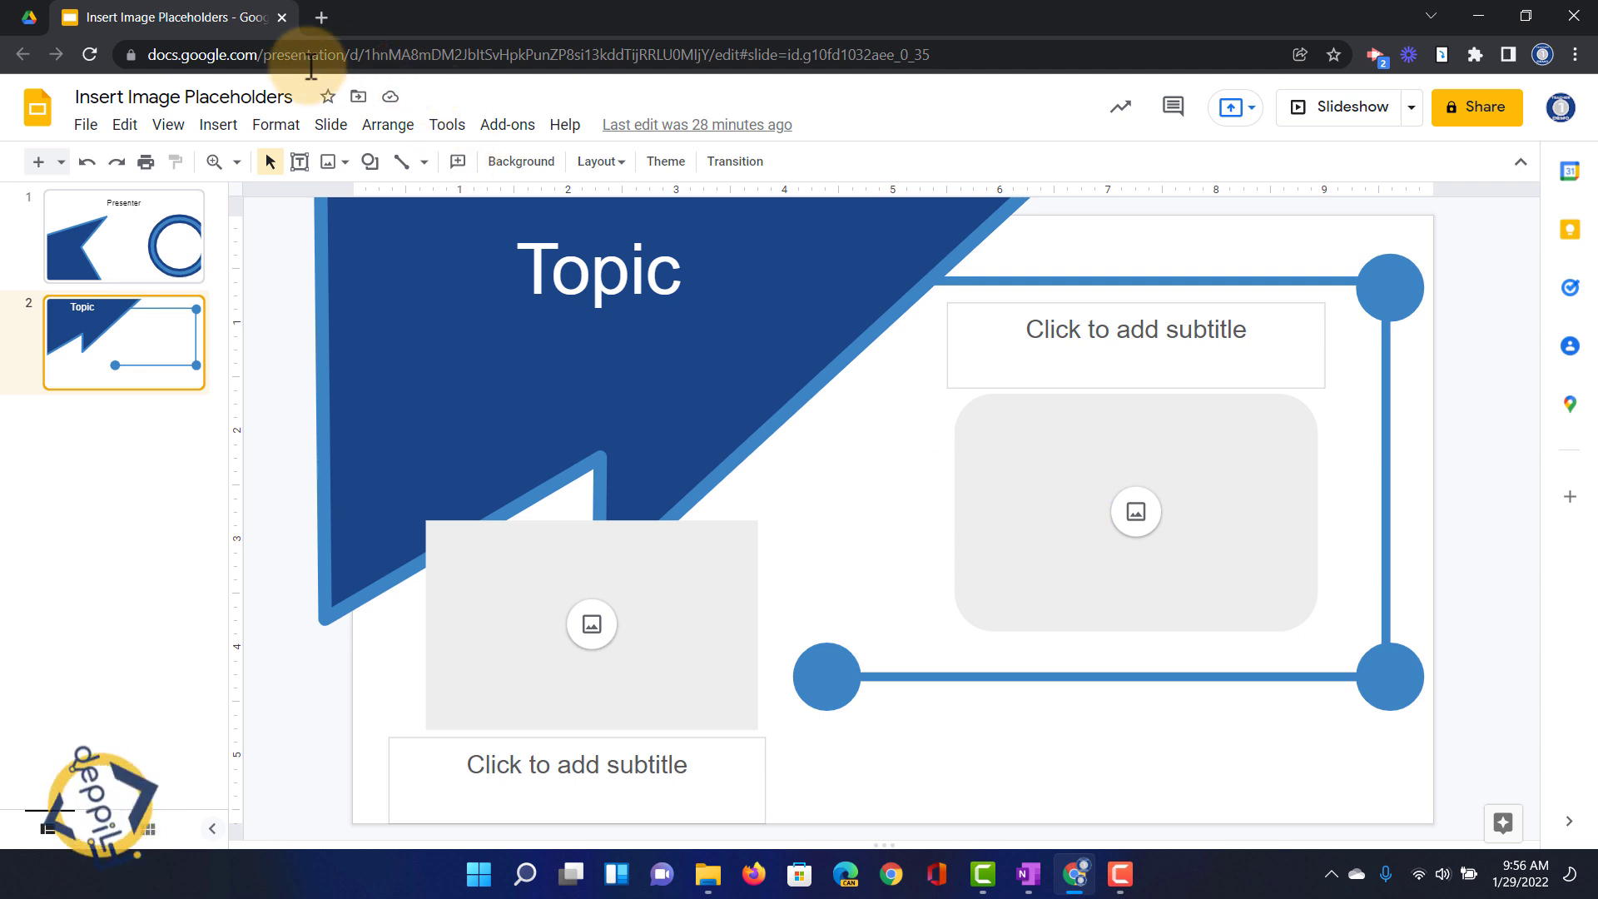
- Open the Simple light theme editor for a new Untitled presentation via Slide > Edit theme
left_click(90, 127)
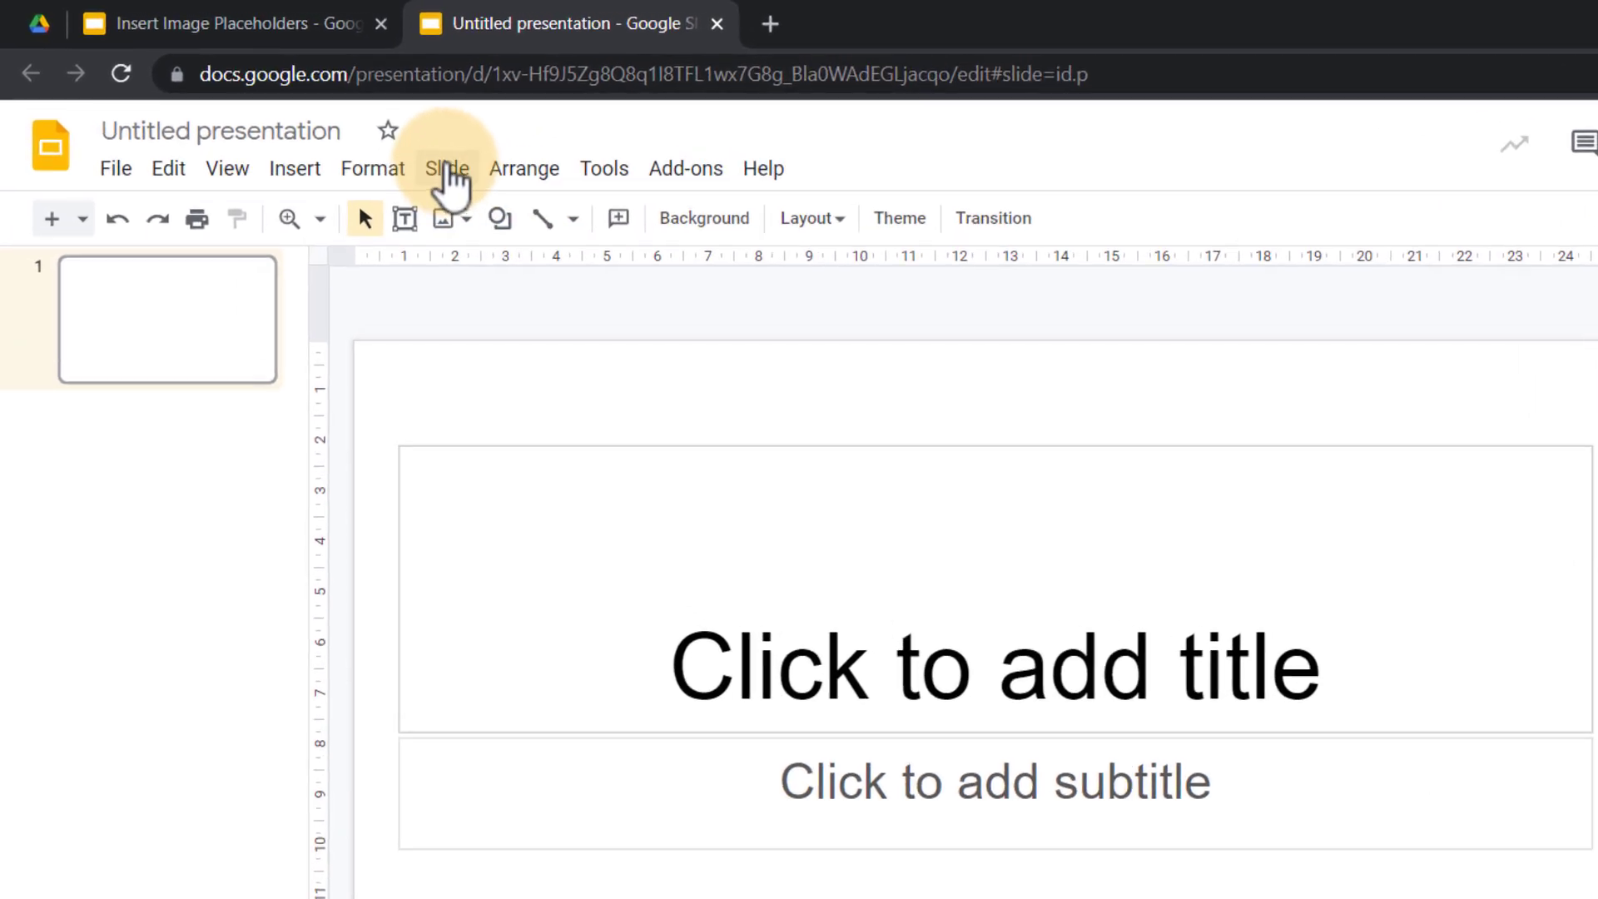
left_click(330, 125)
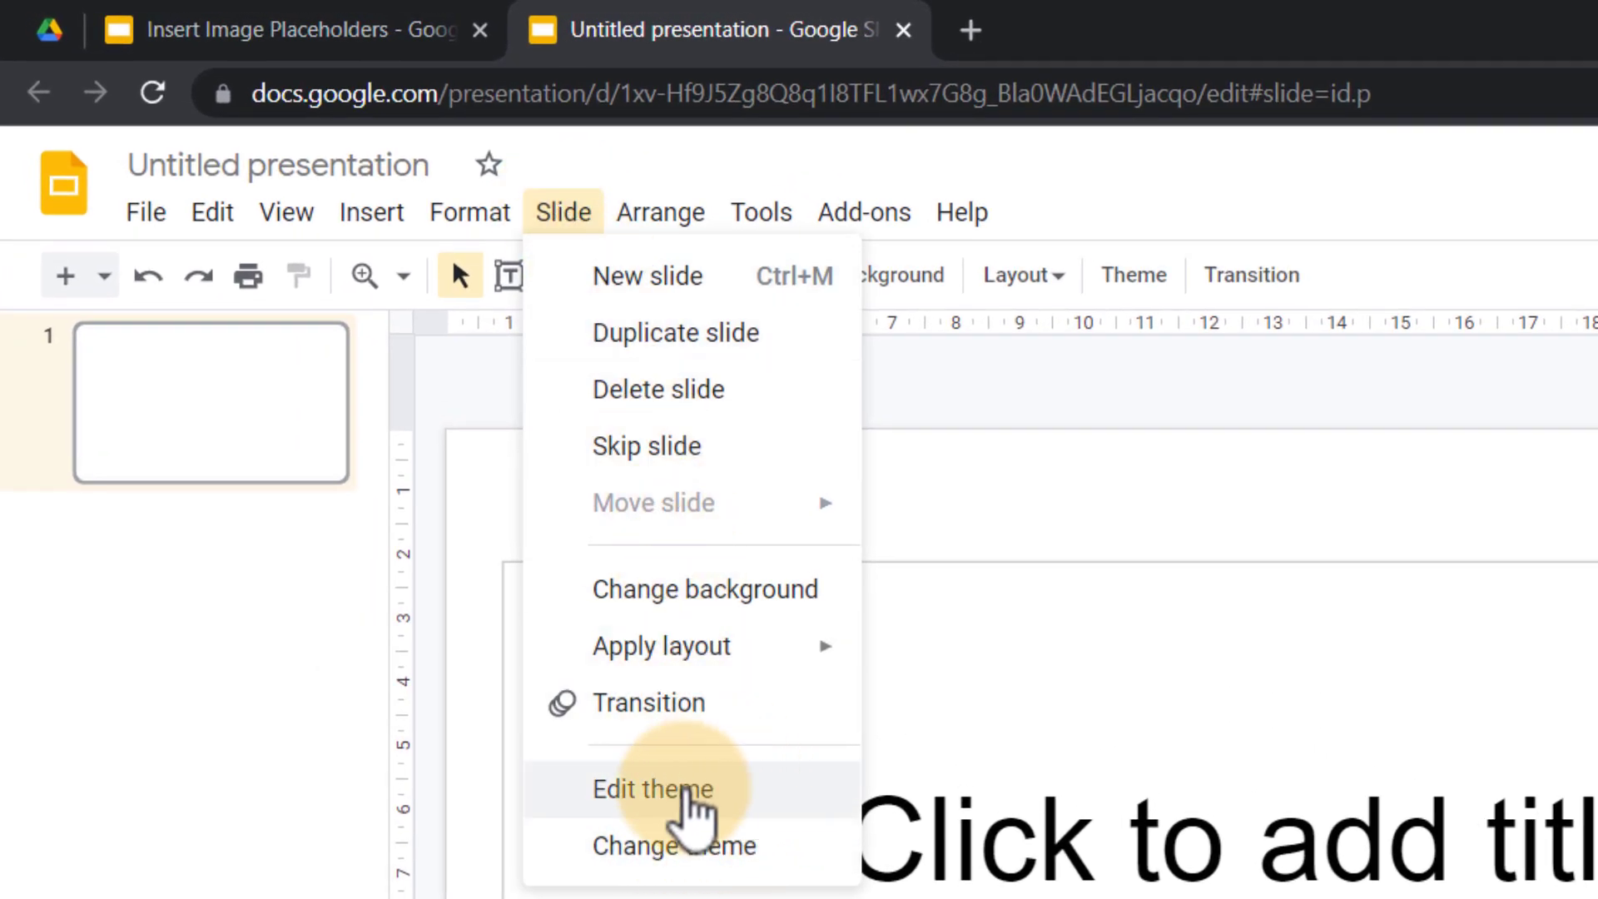
left_click(626, 795)
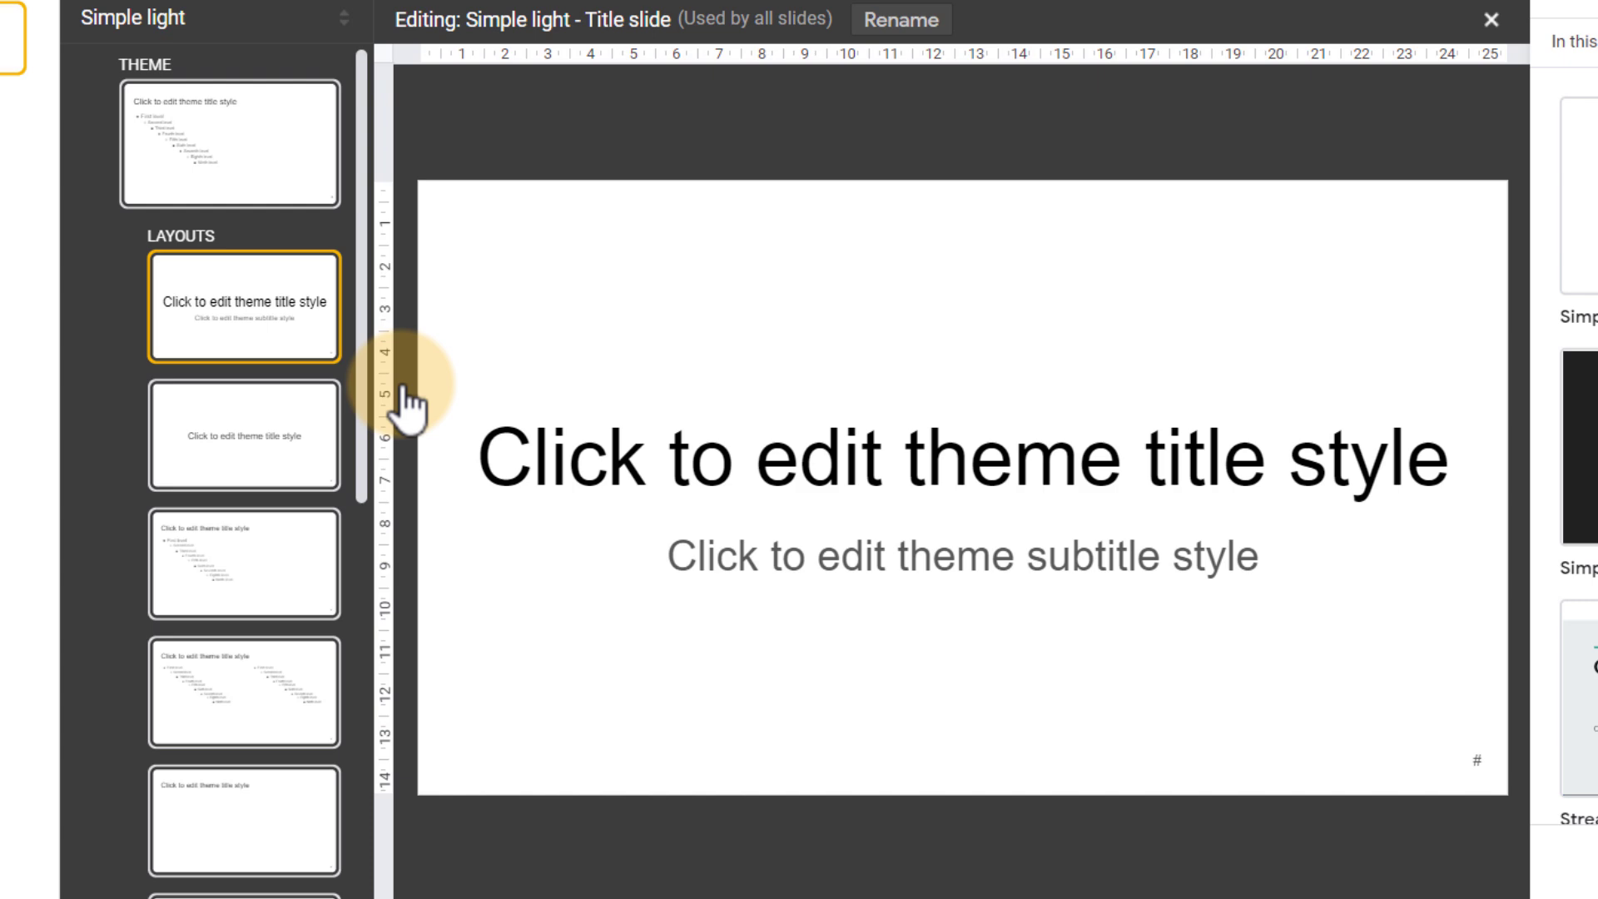
- Shorten the Title slide layout's title box, move it near the top, and delete the subtitle placeholder
left_click(1020, 441)
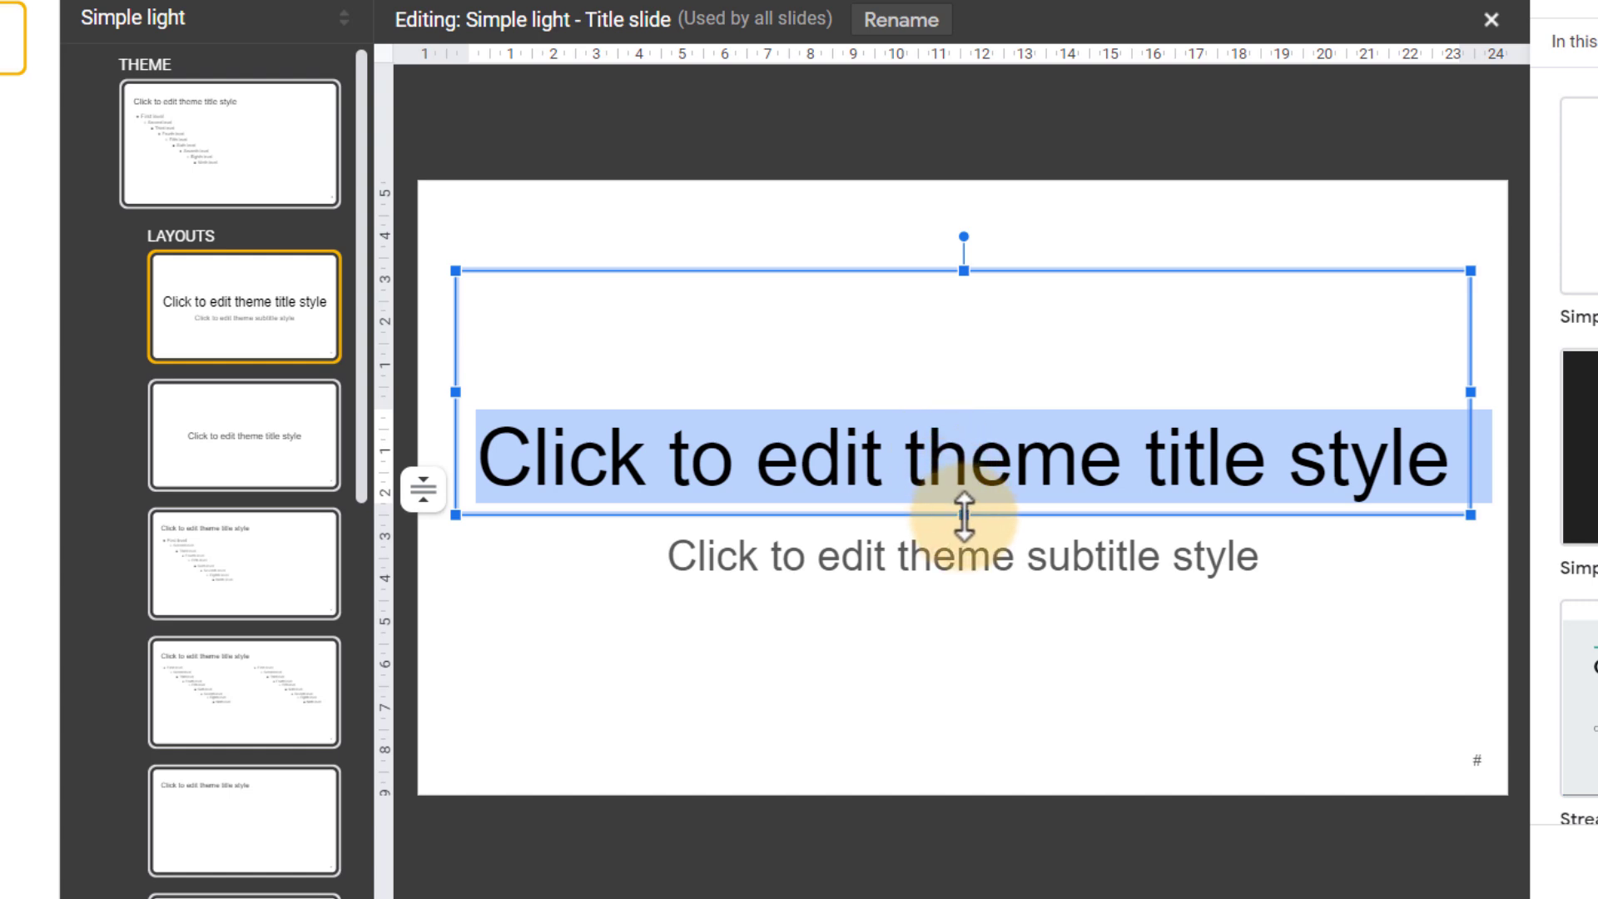
left_click_drag(964, 514, 949, 380)
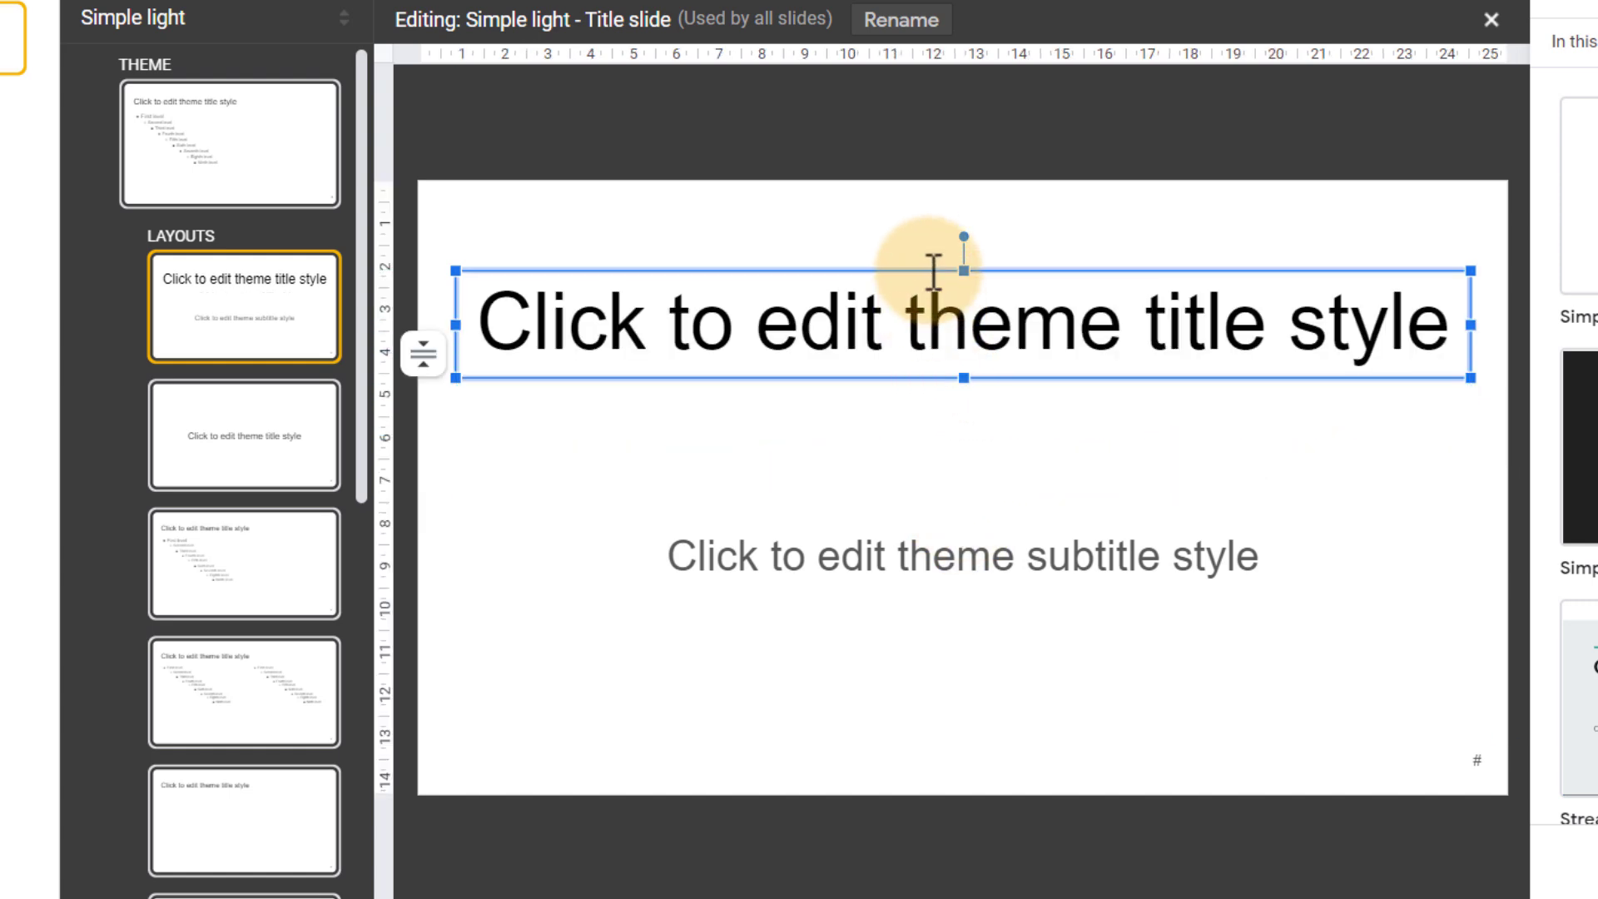
left_click_drag(929, 270, 931, 236)
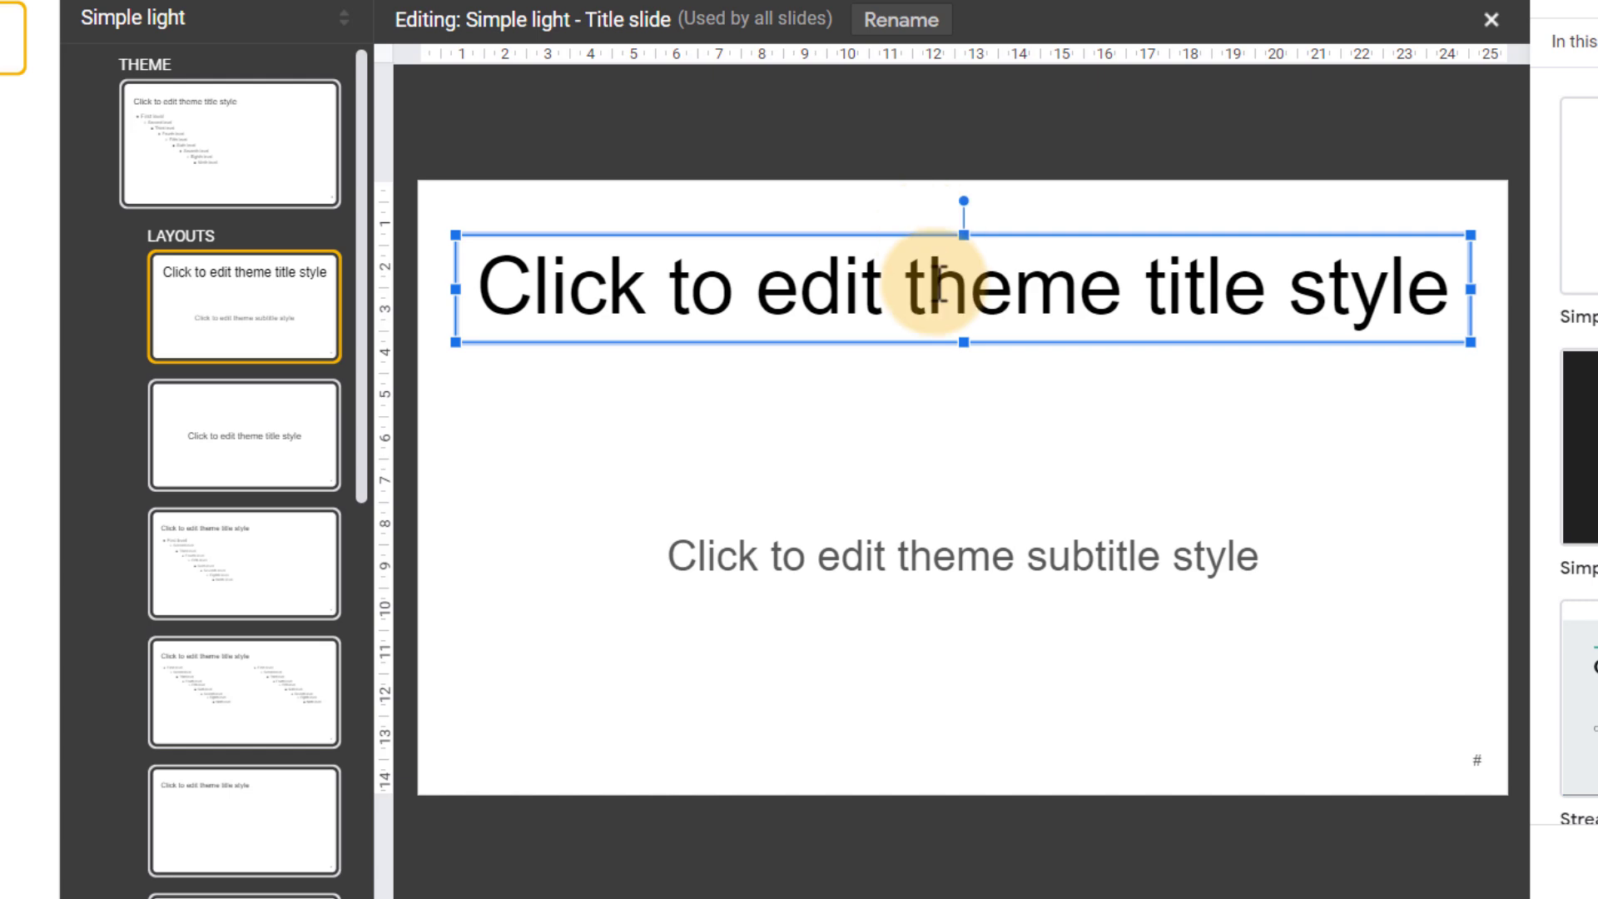
left_click(947, 545)
left_click(933, 523)
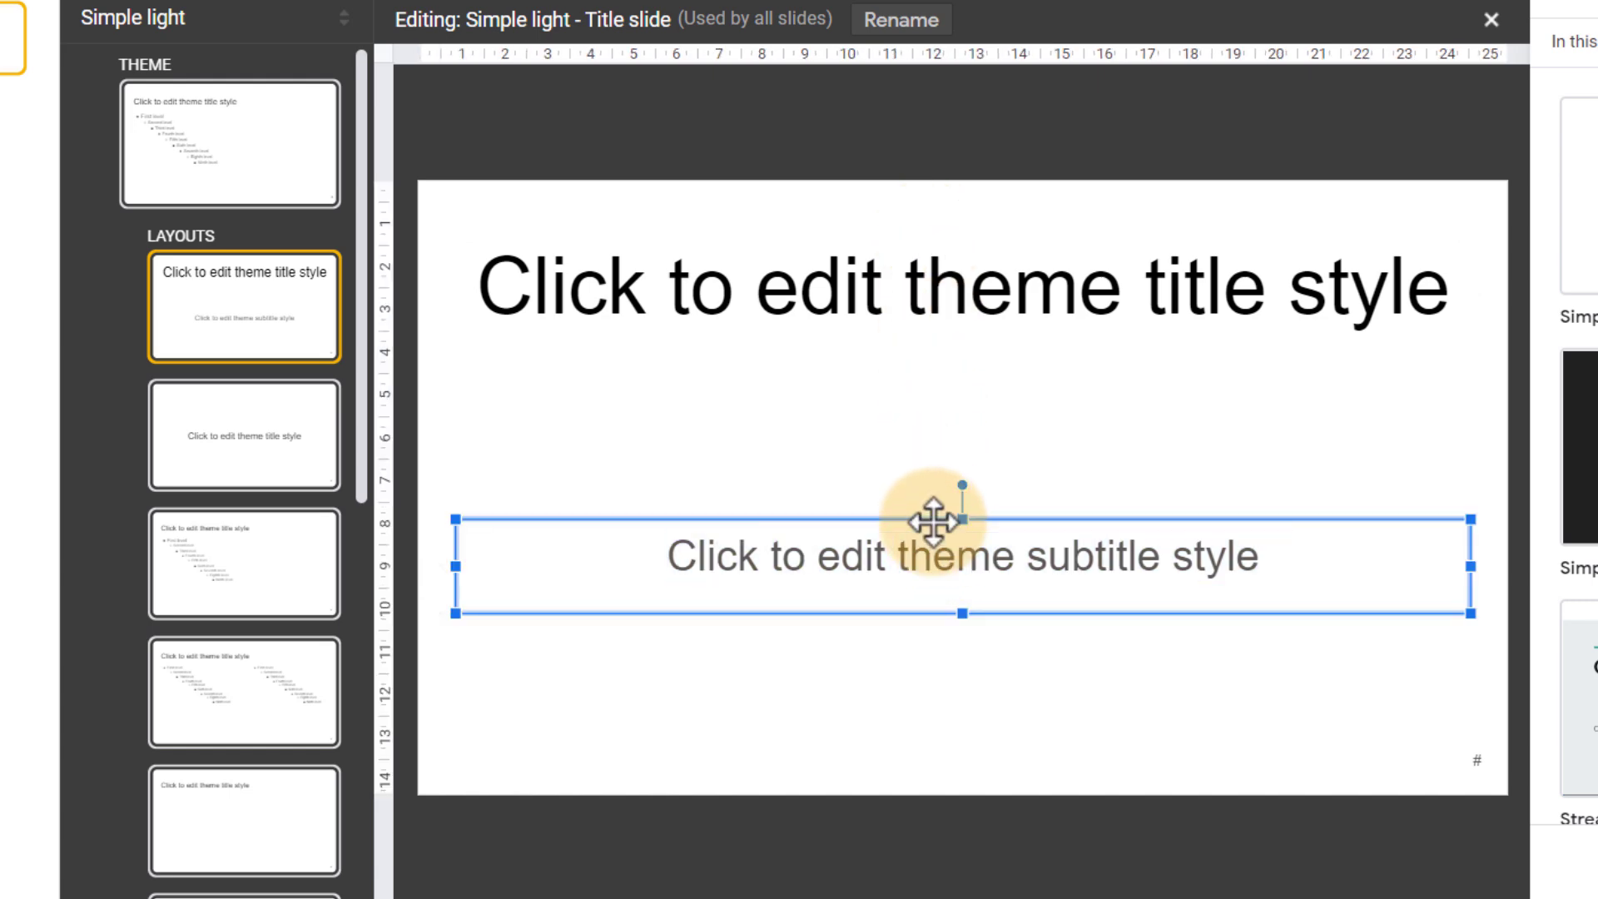
key("Delete")
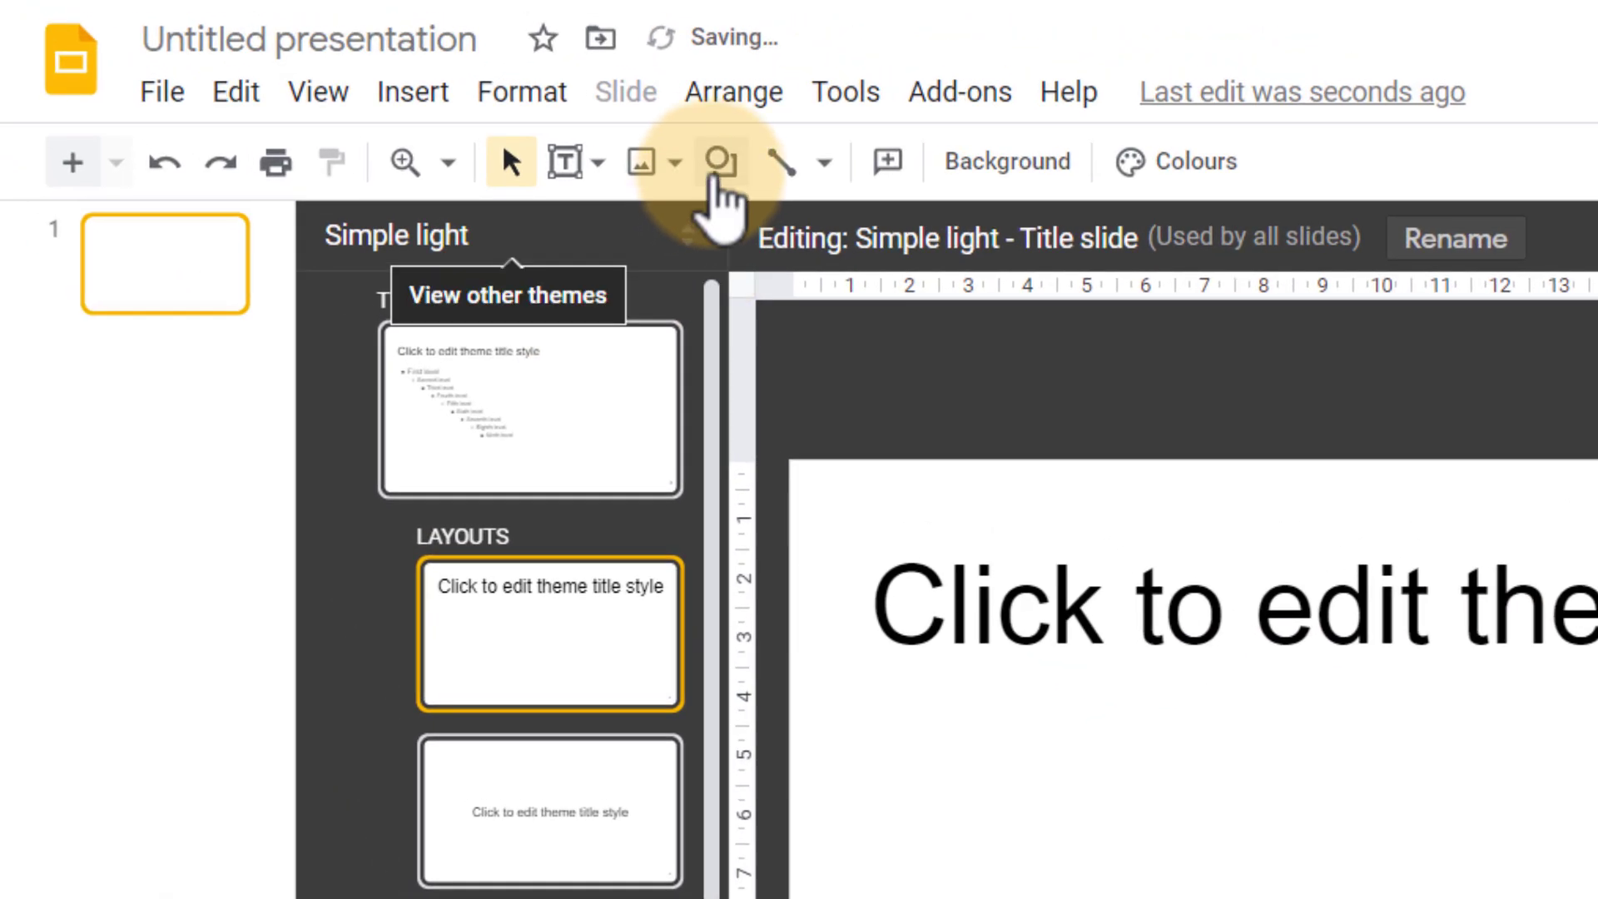
left_click(721, 162)
- Draw a perfect circle on the Title slide layout with the Oval shape
mouse_move(1016, 267)
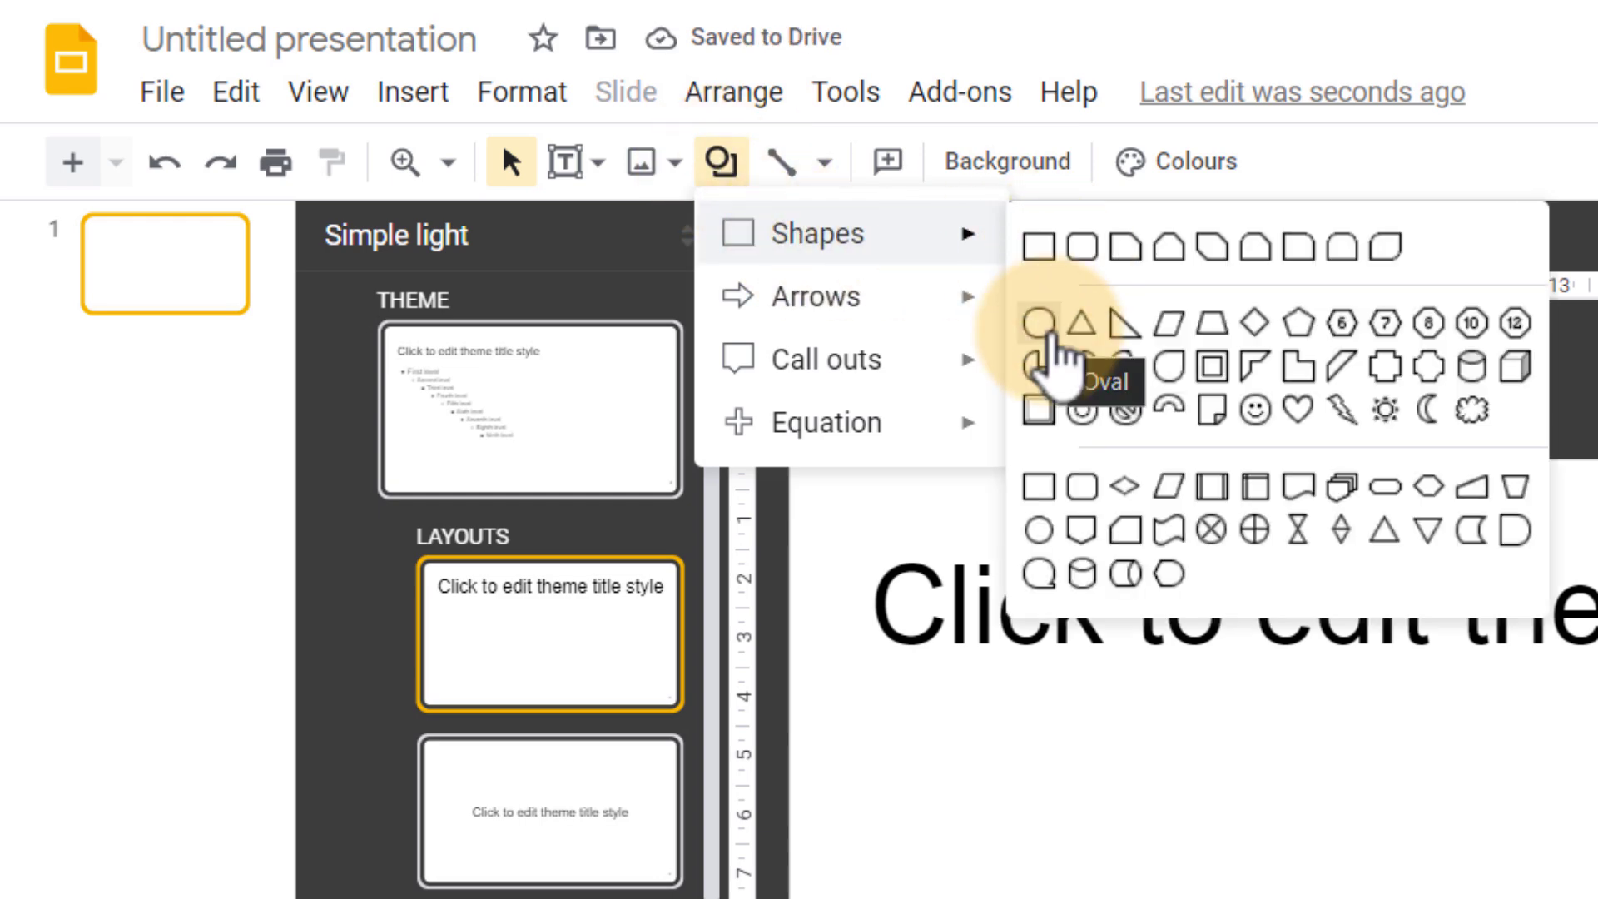
left_click(1041, 323)
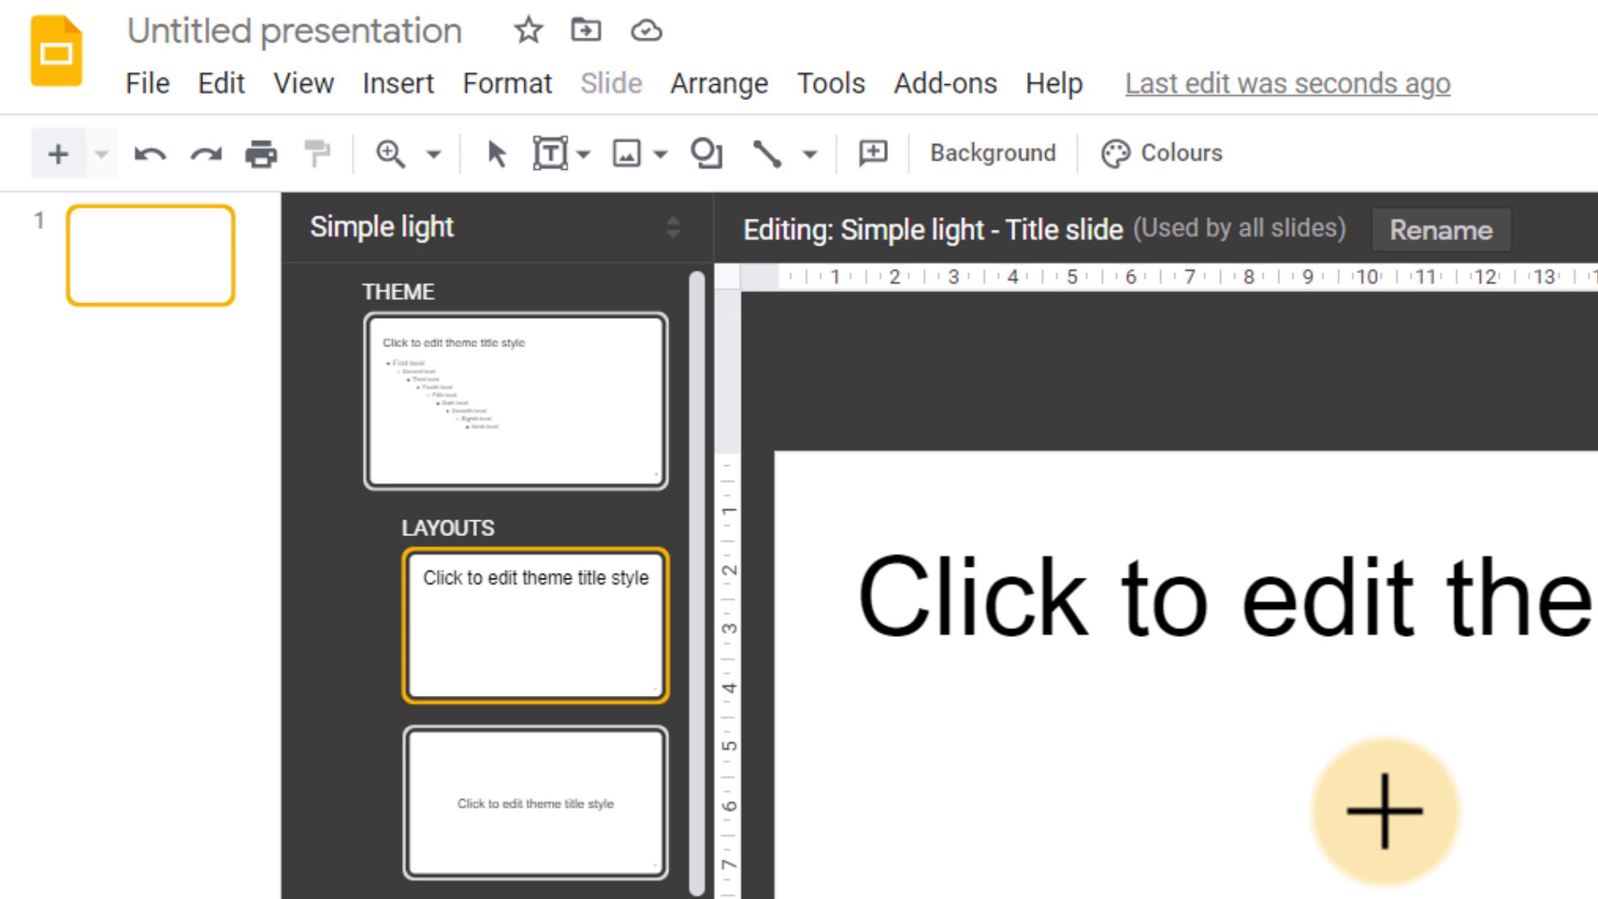
left_click_drag(1308, 737, 1597, 898)
mouse_move(1386, 763)
left_mouse_down()
mouse_move(1074, 682)
mouse_move(1113, 707)
mouse_move(1038, 696)
mouse_move(1064, 696)
left_mouse_up()
key("shift")
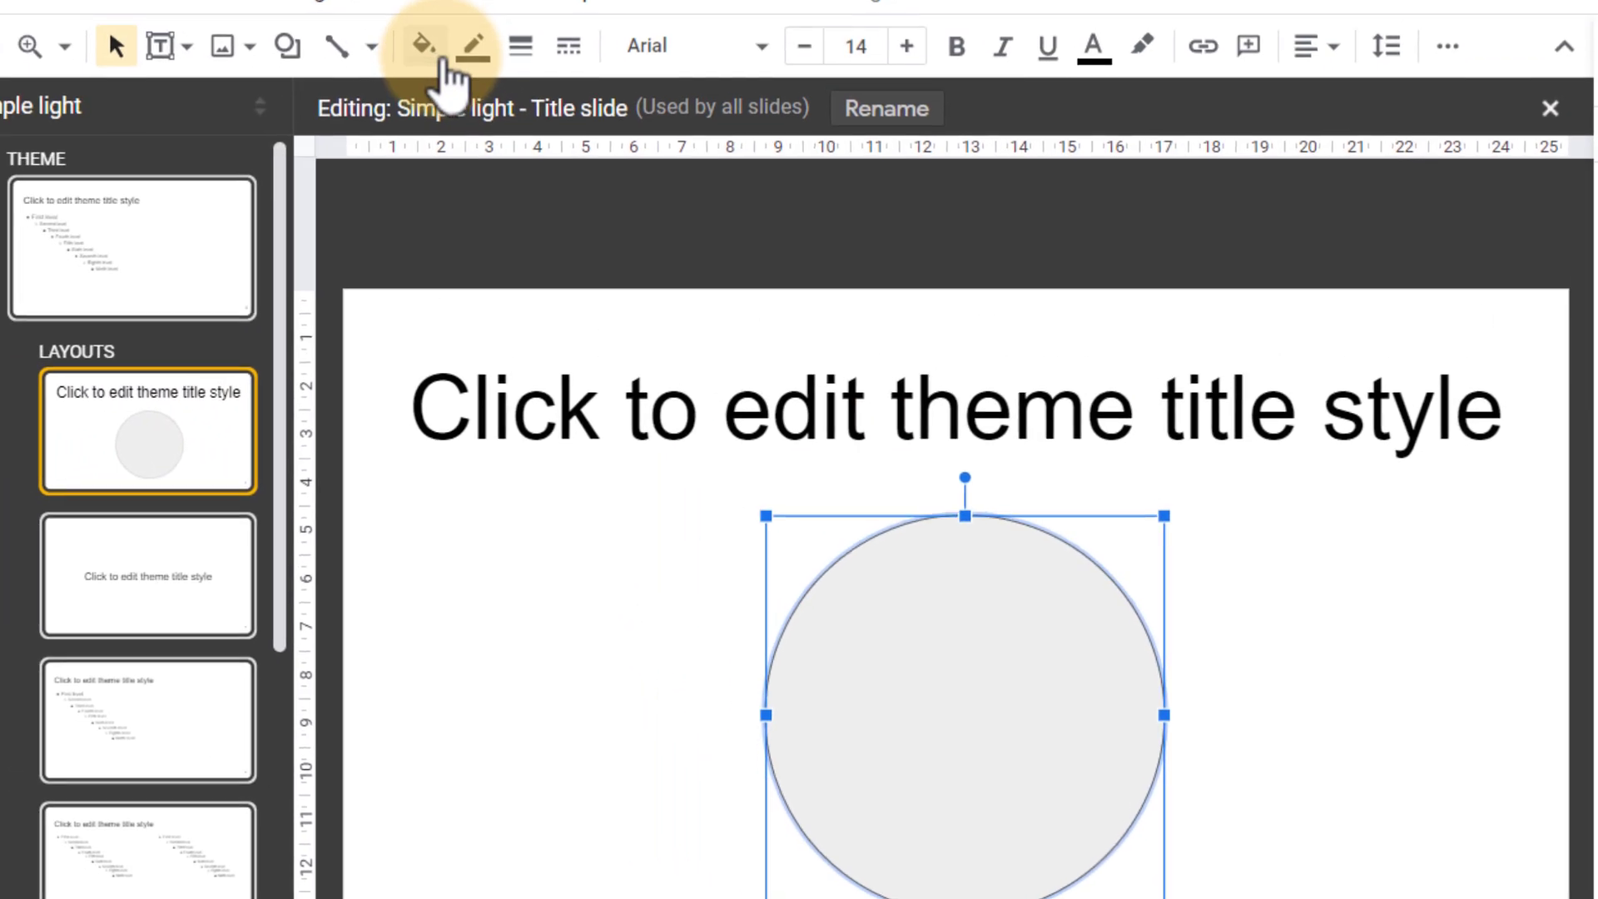
- Fill the circle light cornflower blue with a 12px dark blue border and move it right
left_click(426, 50)
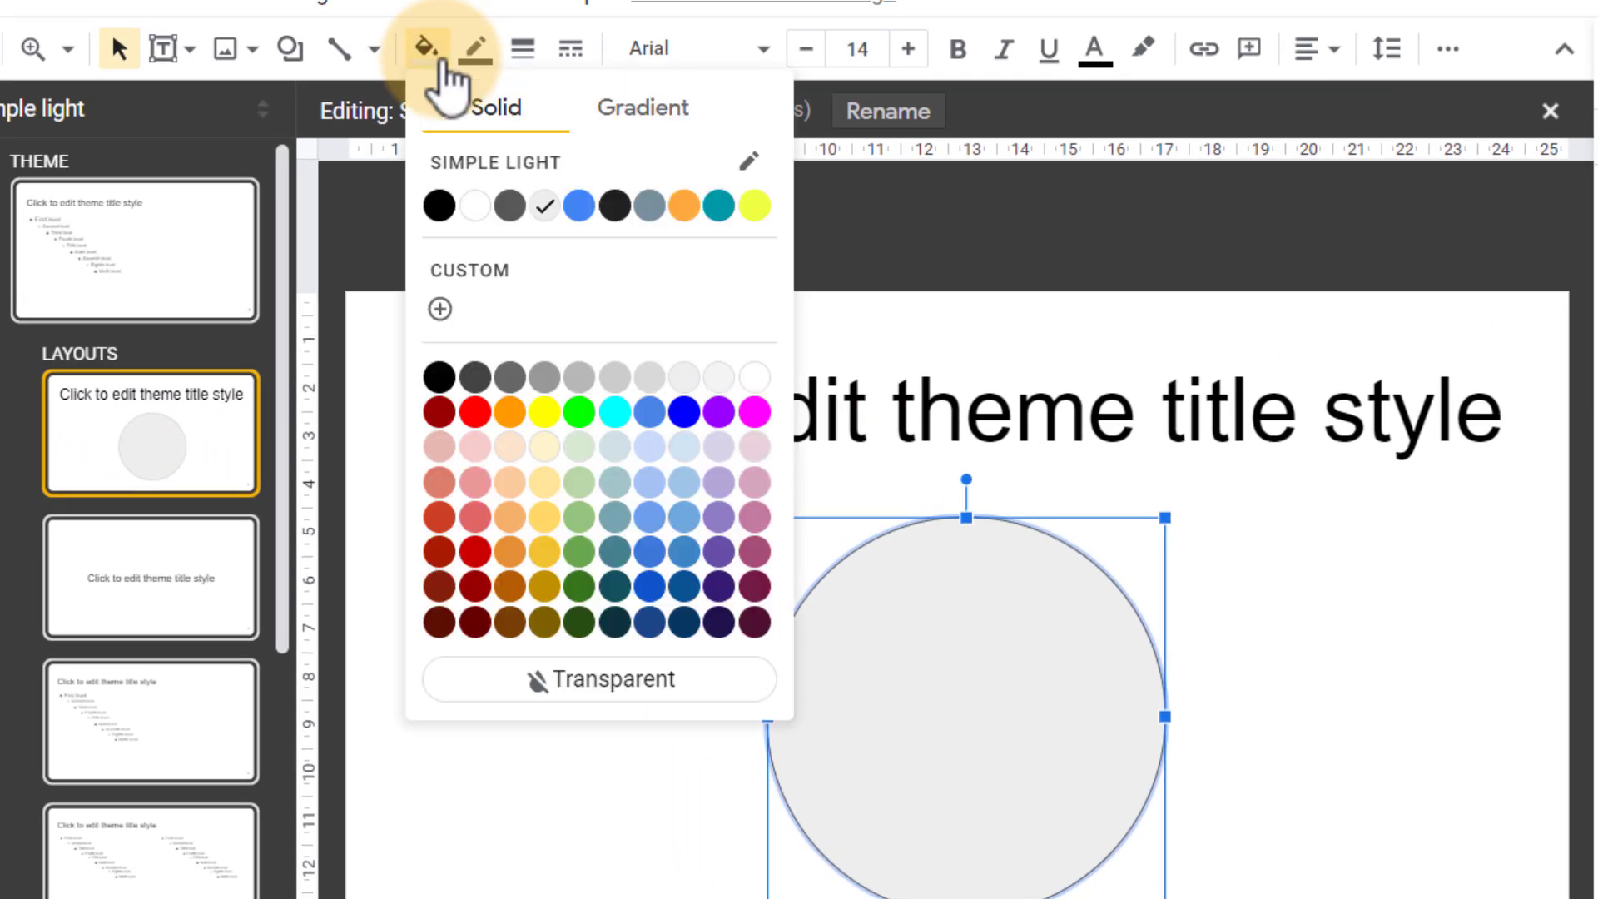
left_click(654, 489)
left_click(476, 50)
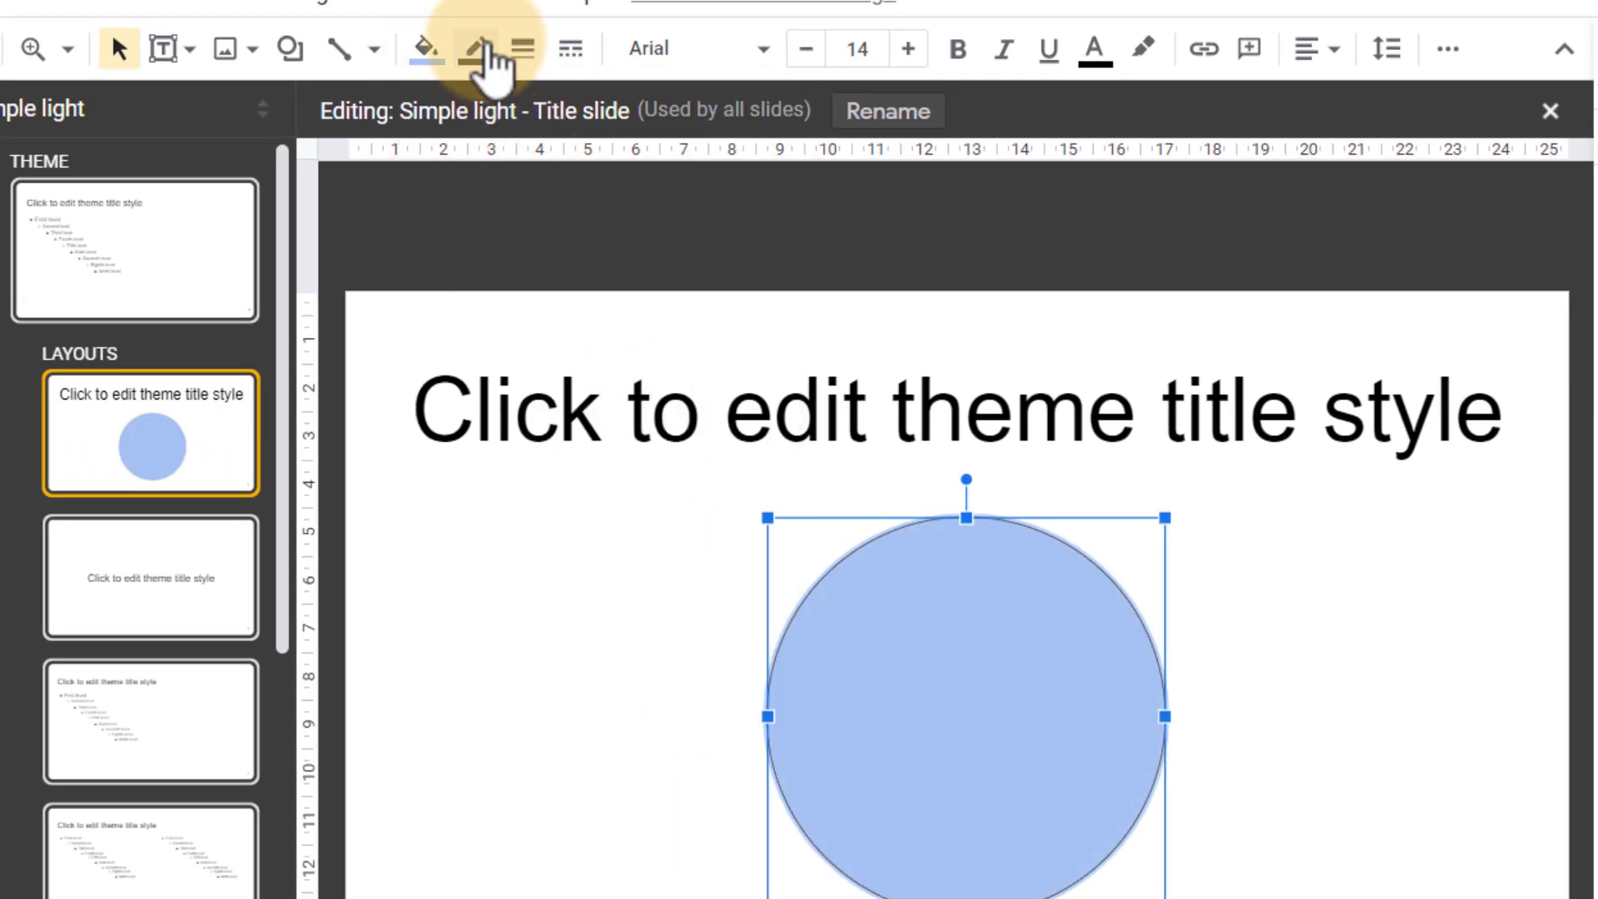
left_click(731, 527)
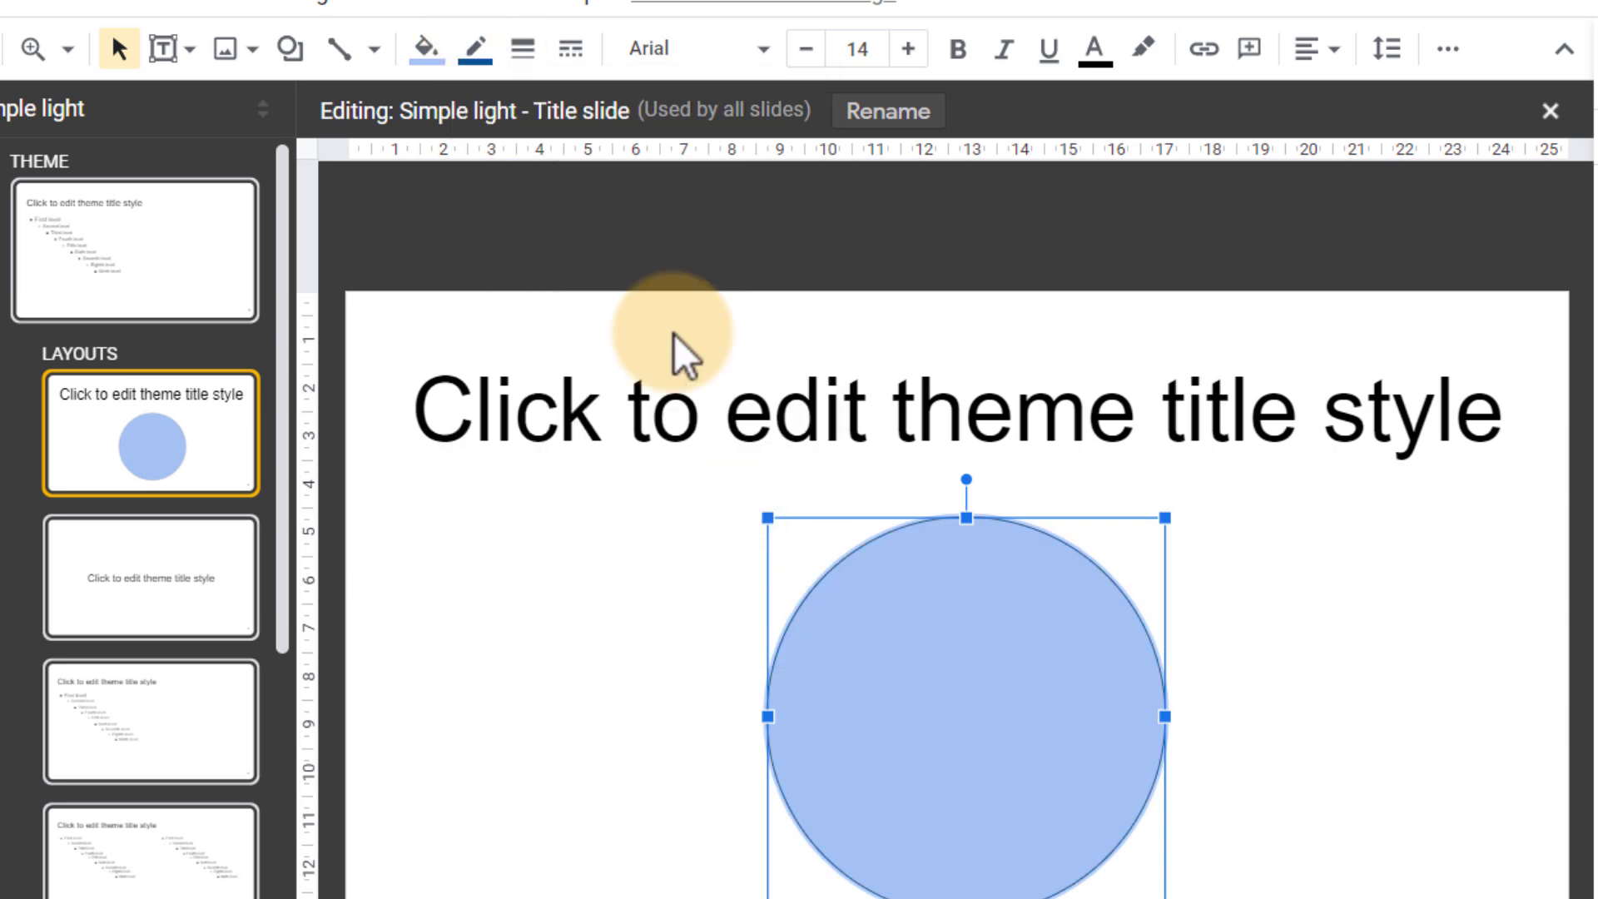
left_click(522, 50)
left_click(592, 364)
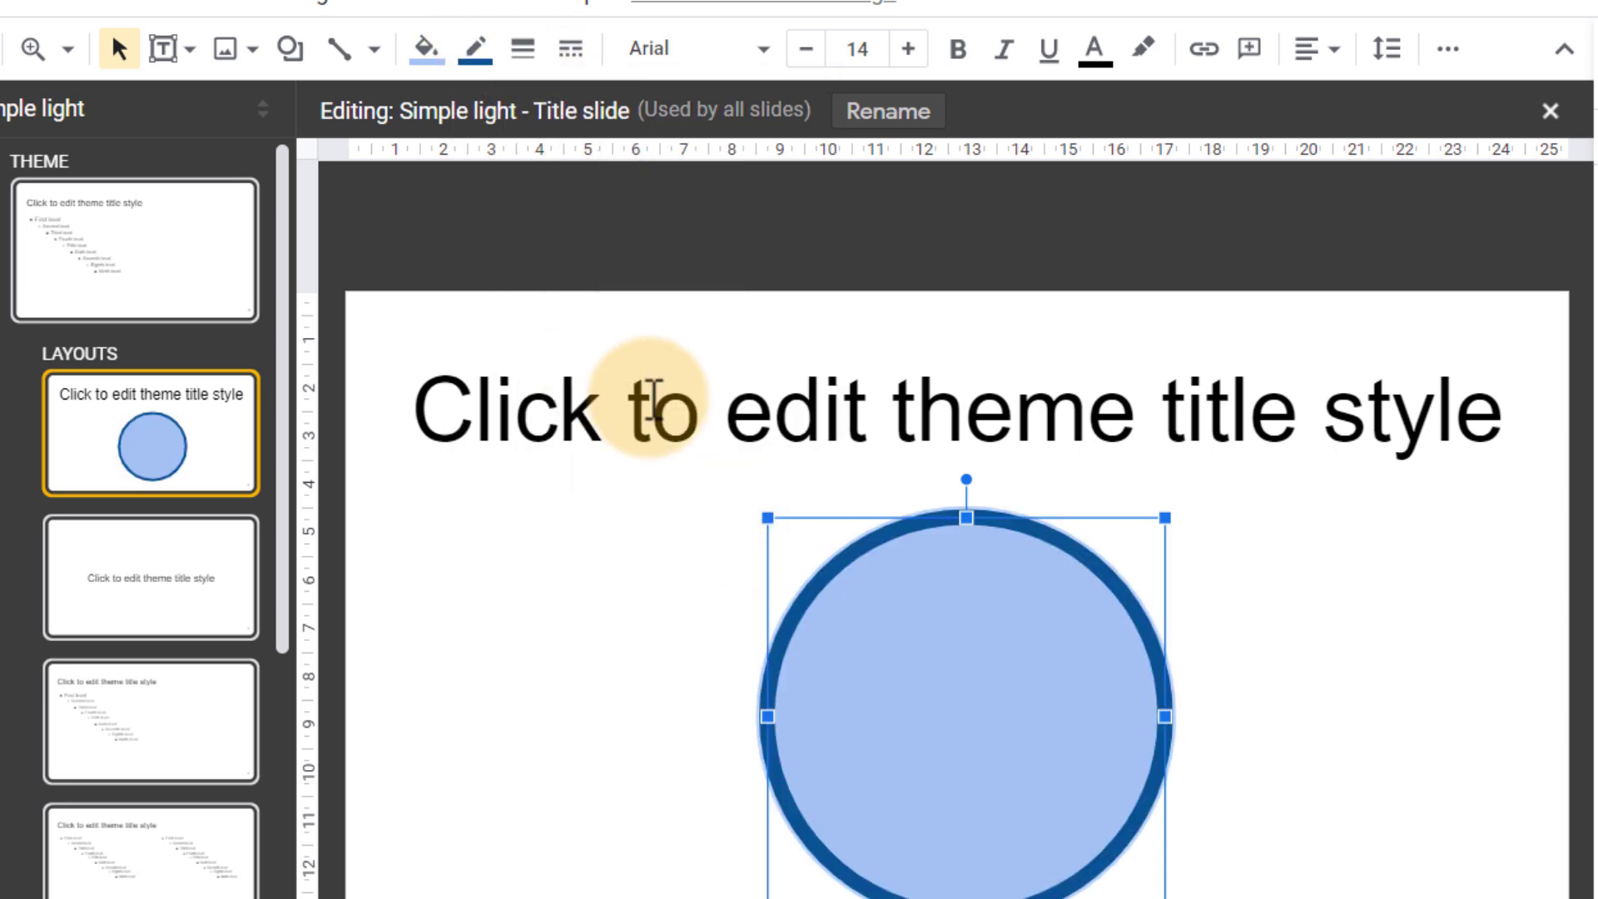
left_click(1241, 777)
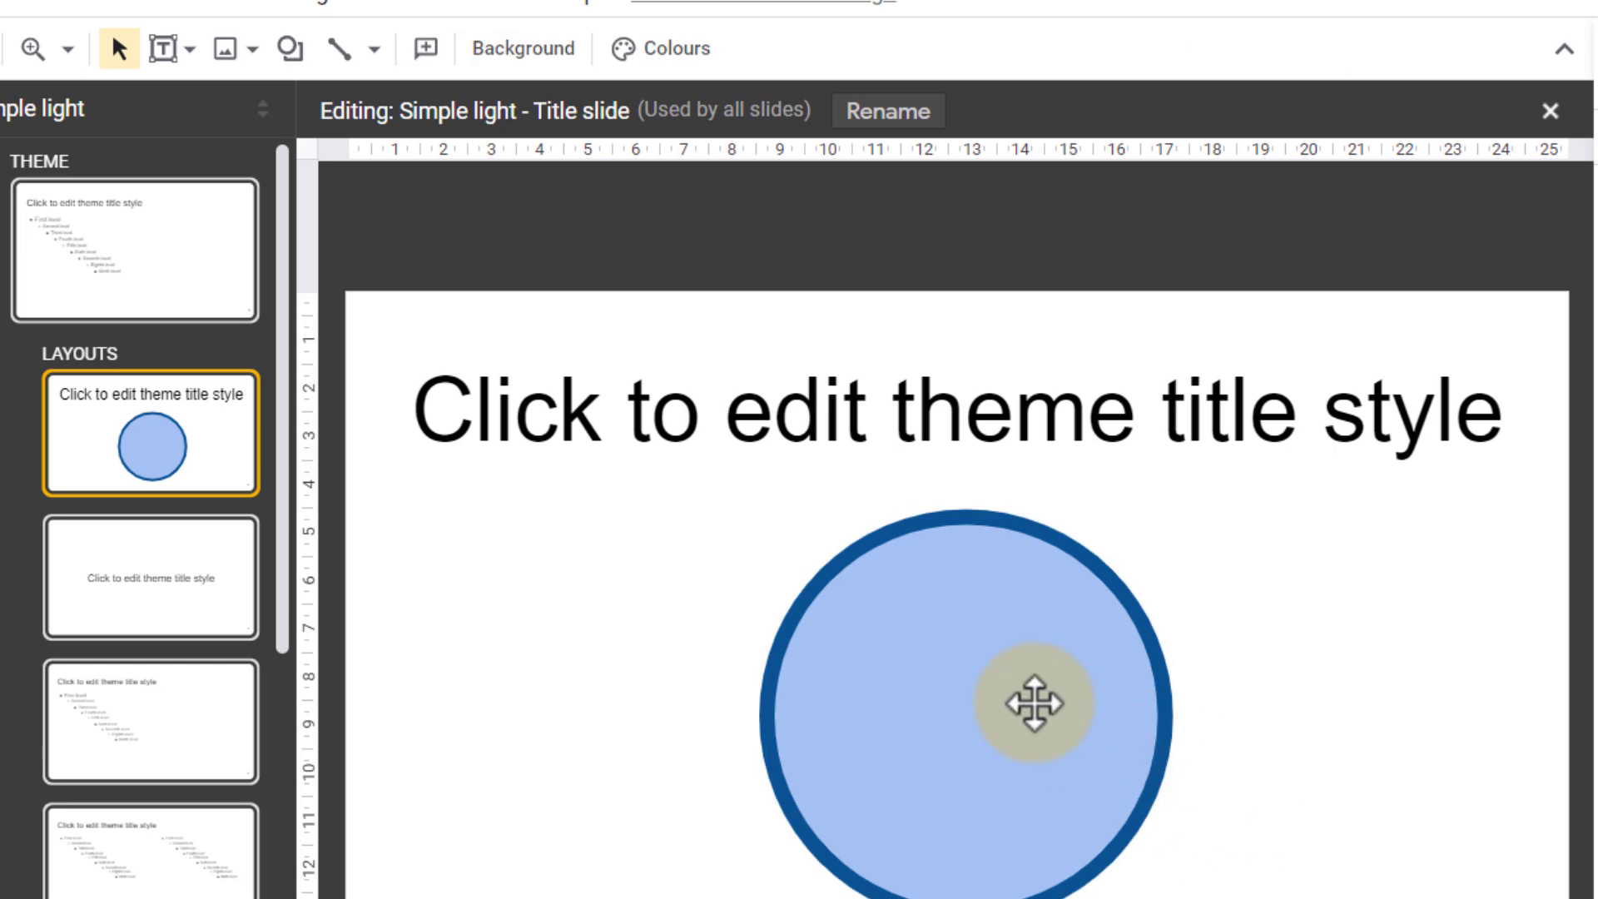
left_click(965, 661)
left_click_drag(965, 660, 1290, 665)
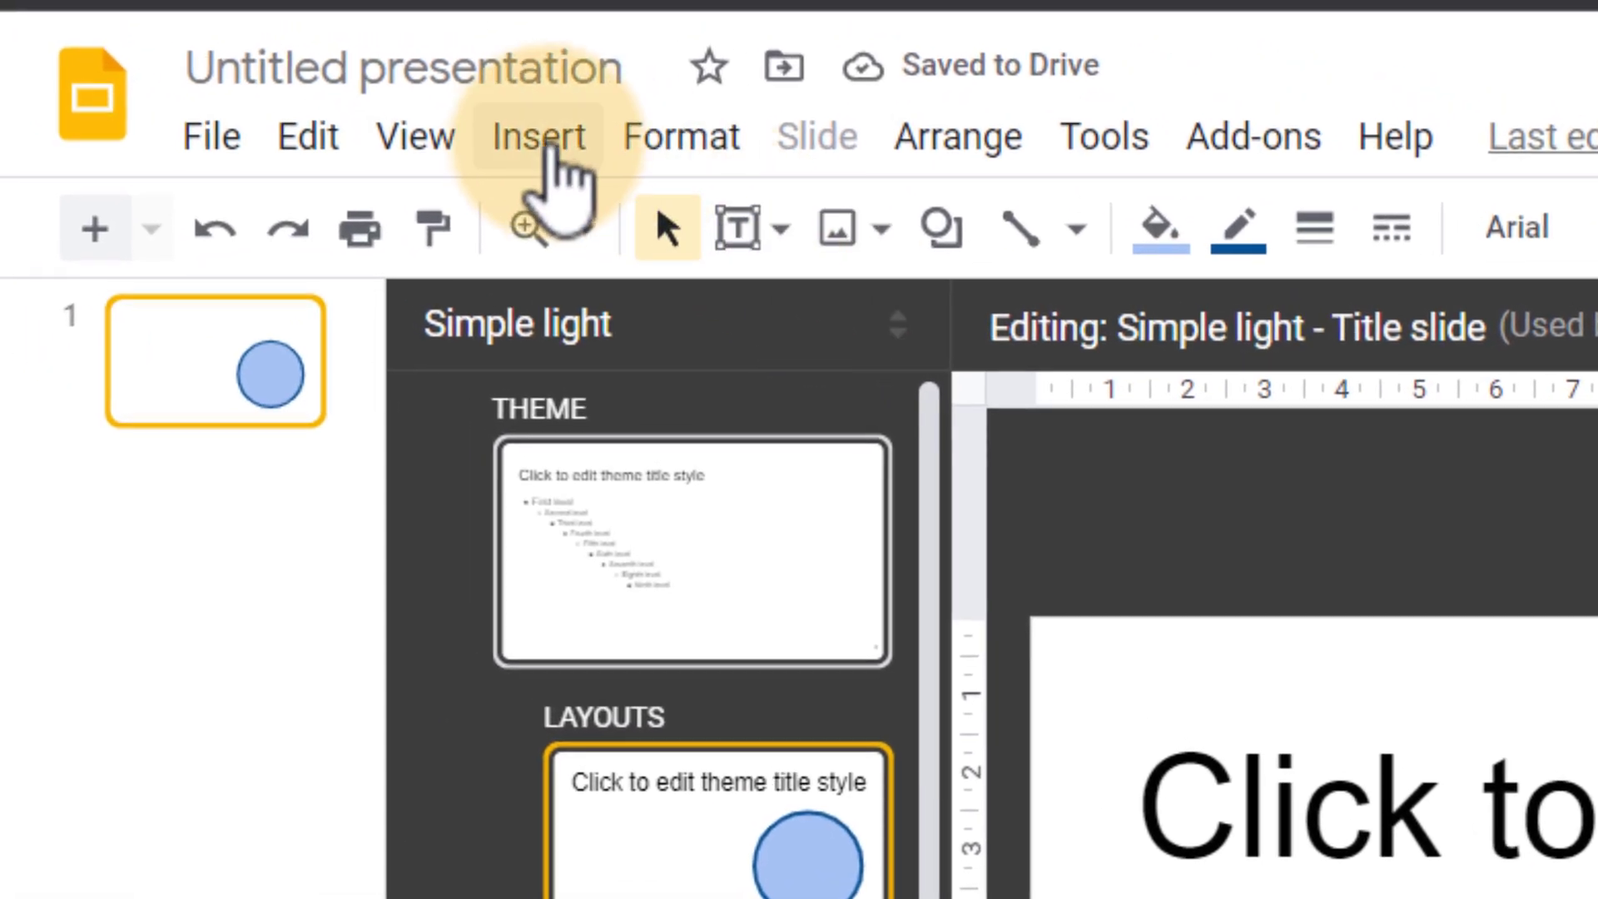
- Add an oval image placeholder and centre it inside the blue circle
left_click(541, 140)
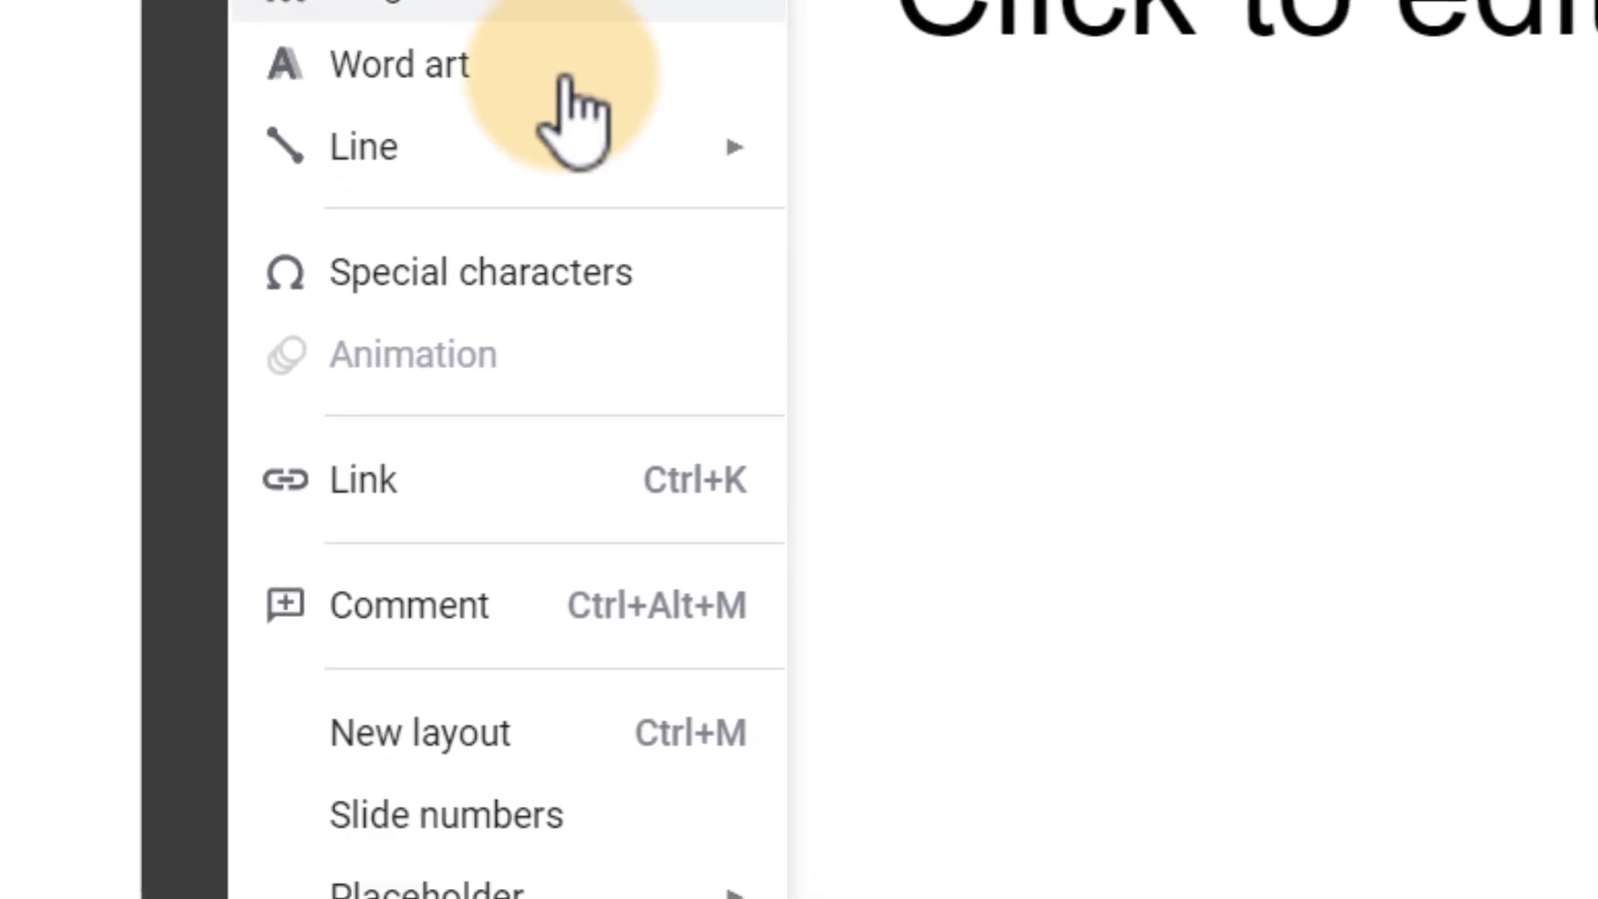
mouse_move(691, 898)
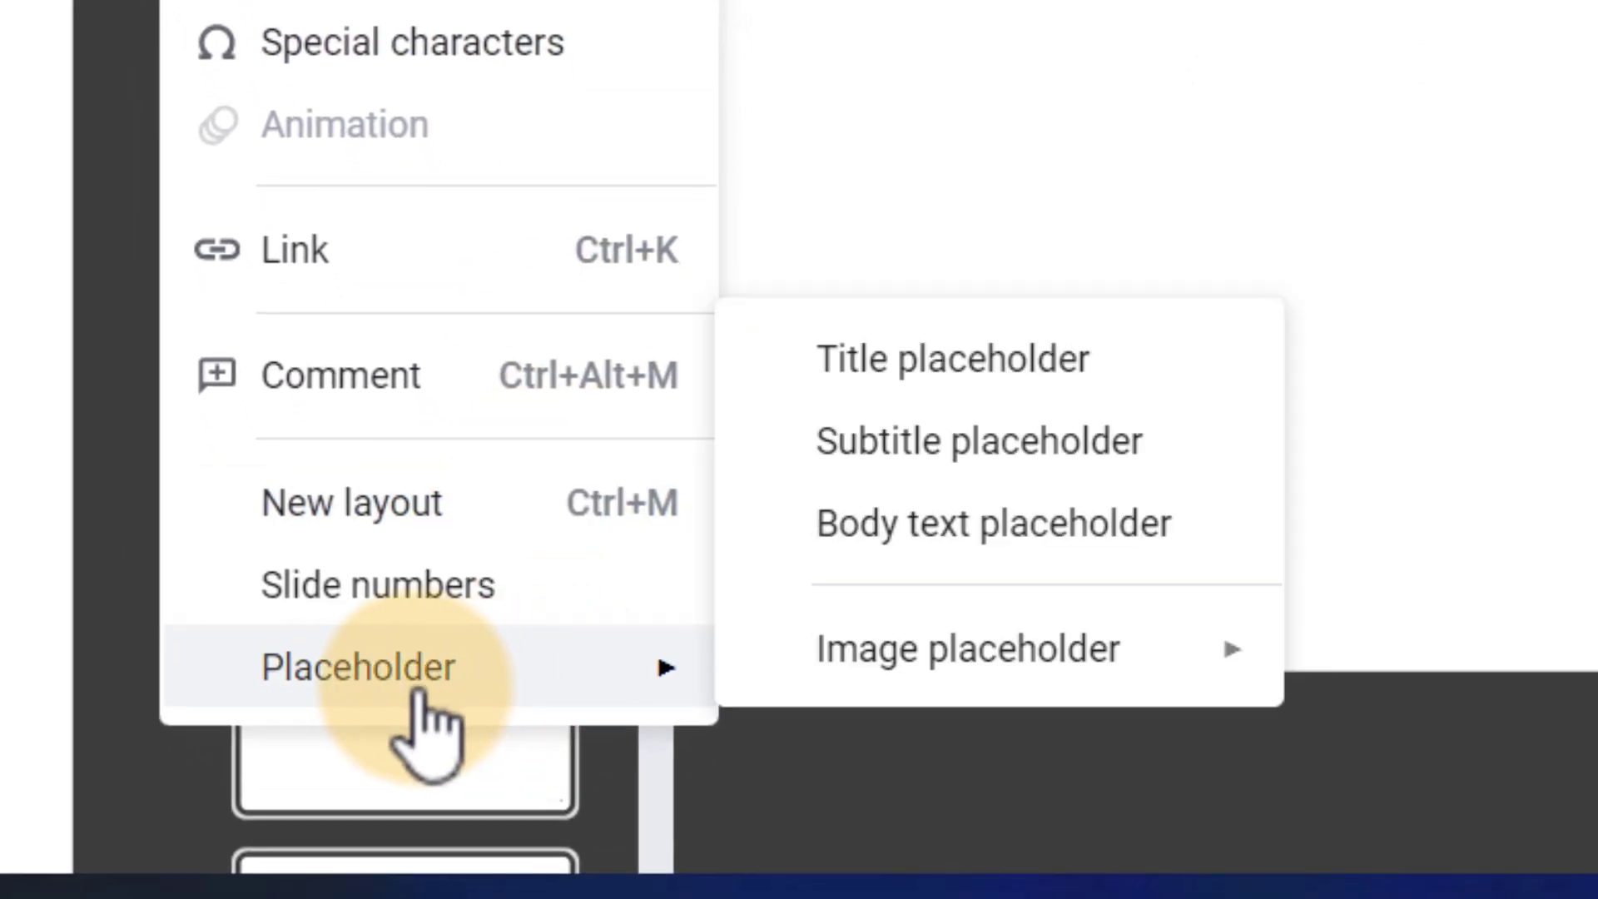
mouse_move(920, 662)
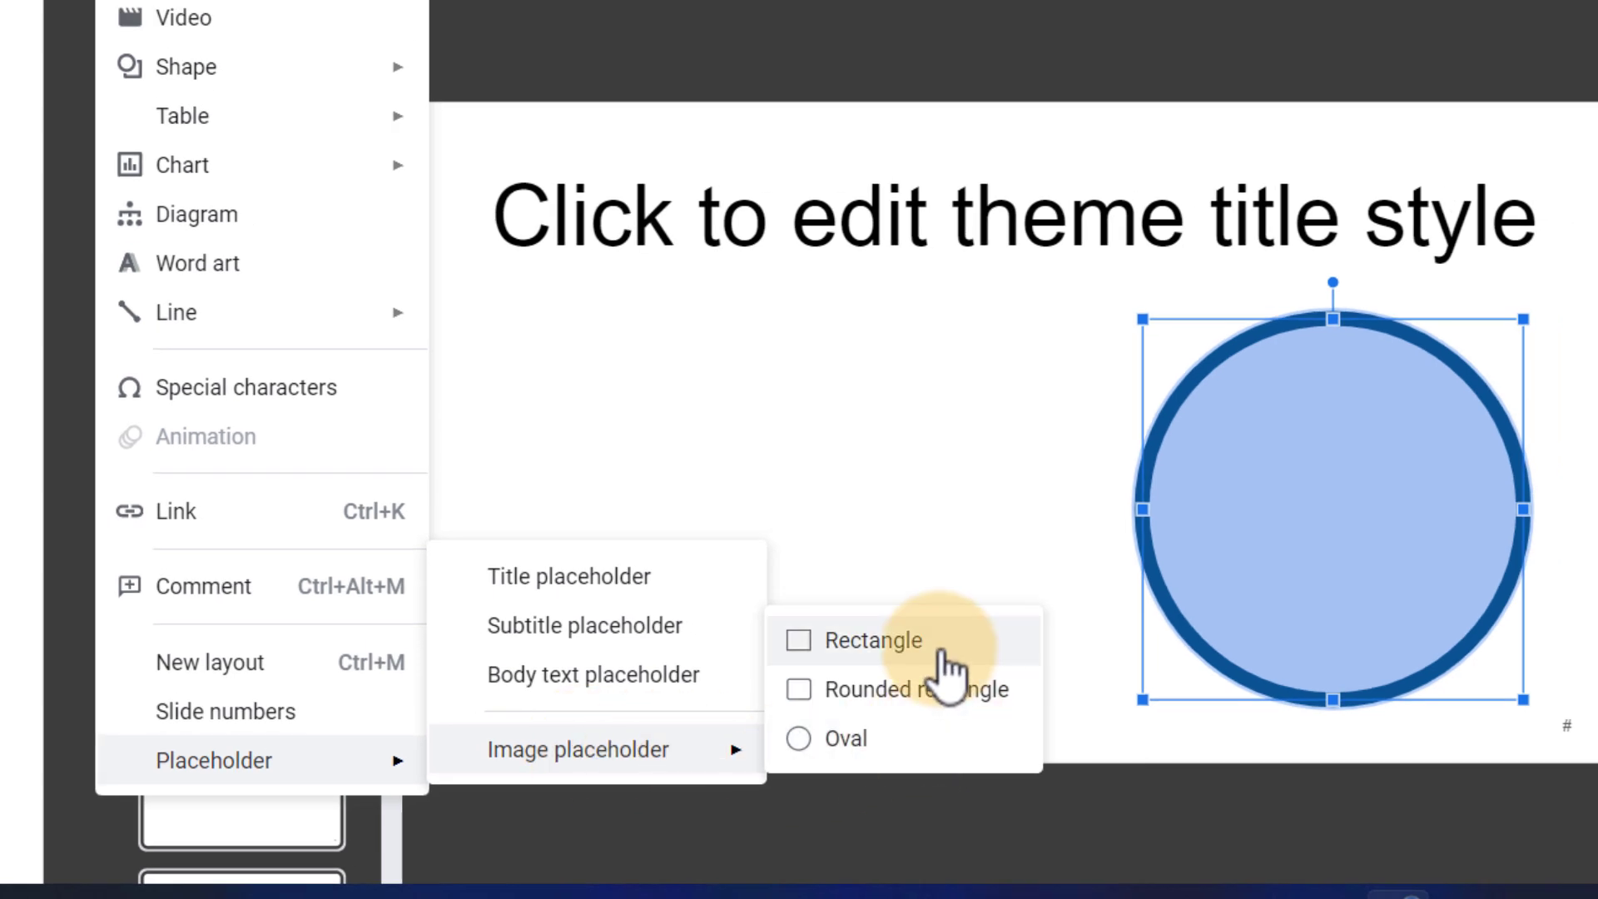
left_click(949, 749)
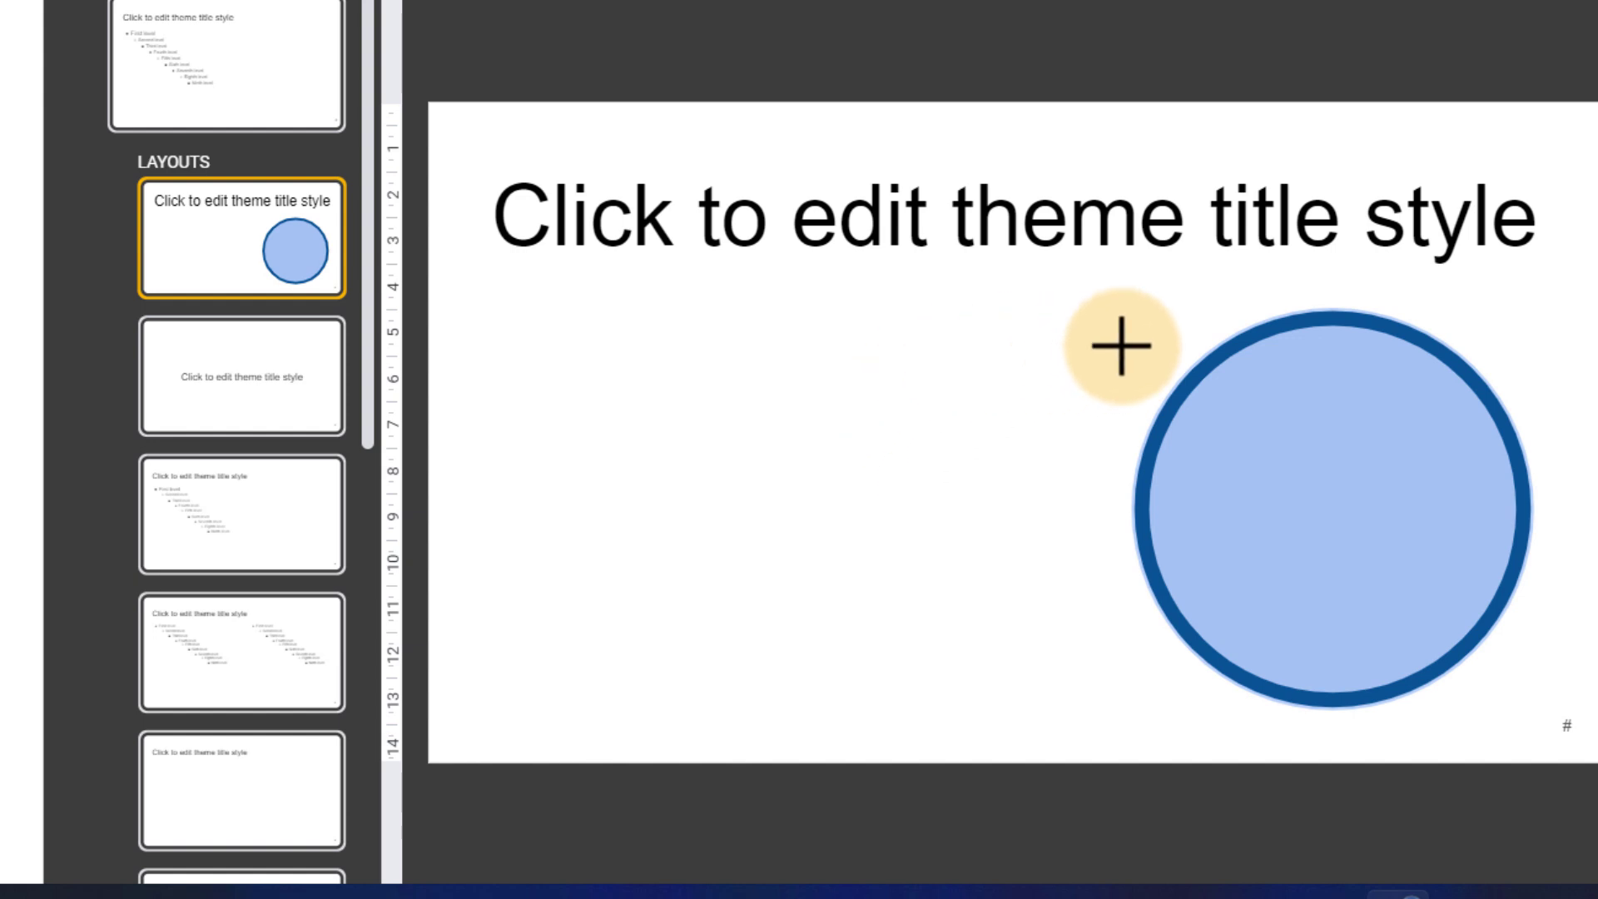
left_click_drag(1143, 332, 1458, 658)
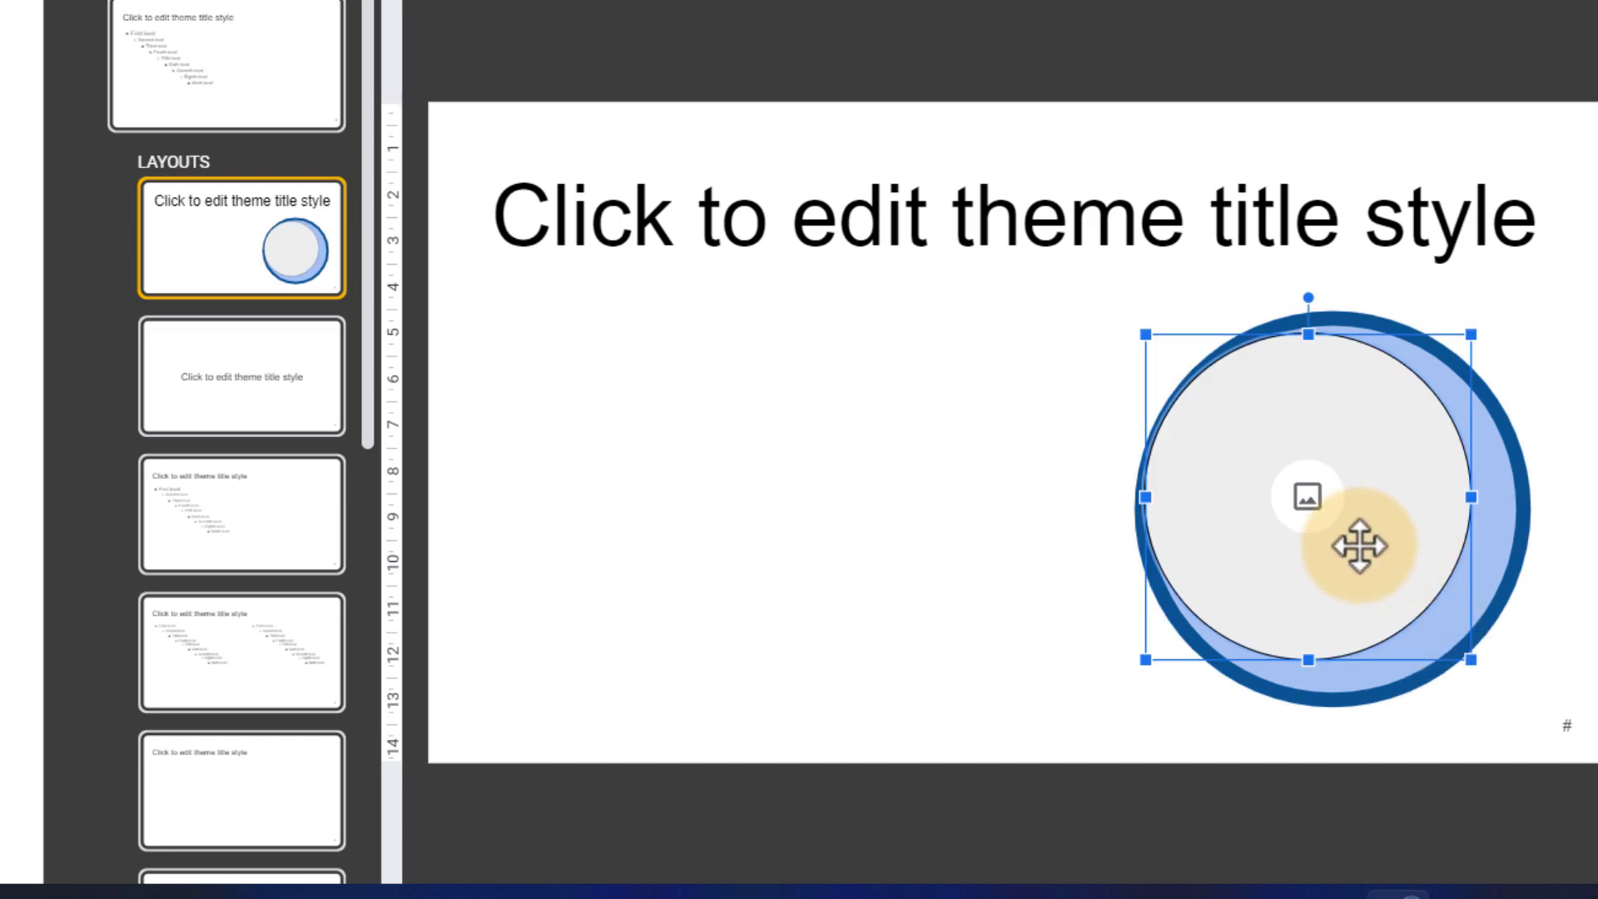
left_click_drag(1356, 542, 1390, 565)
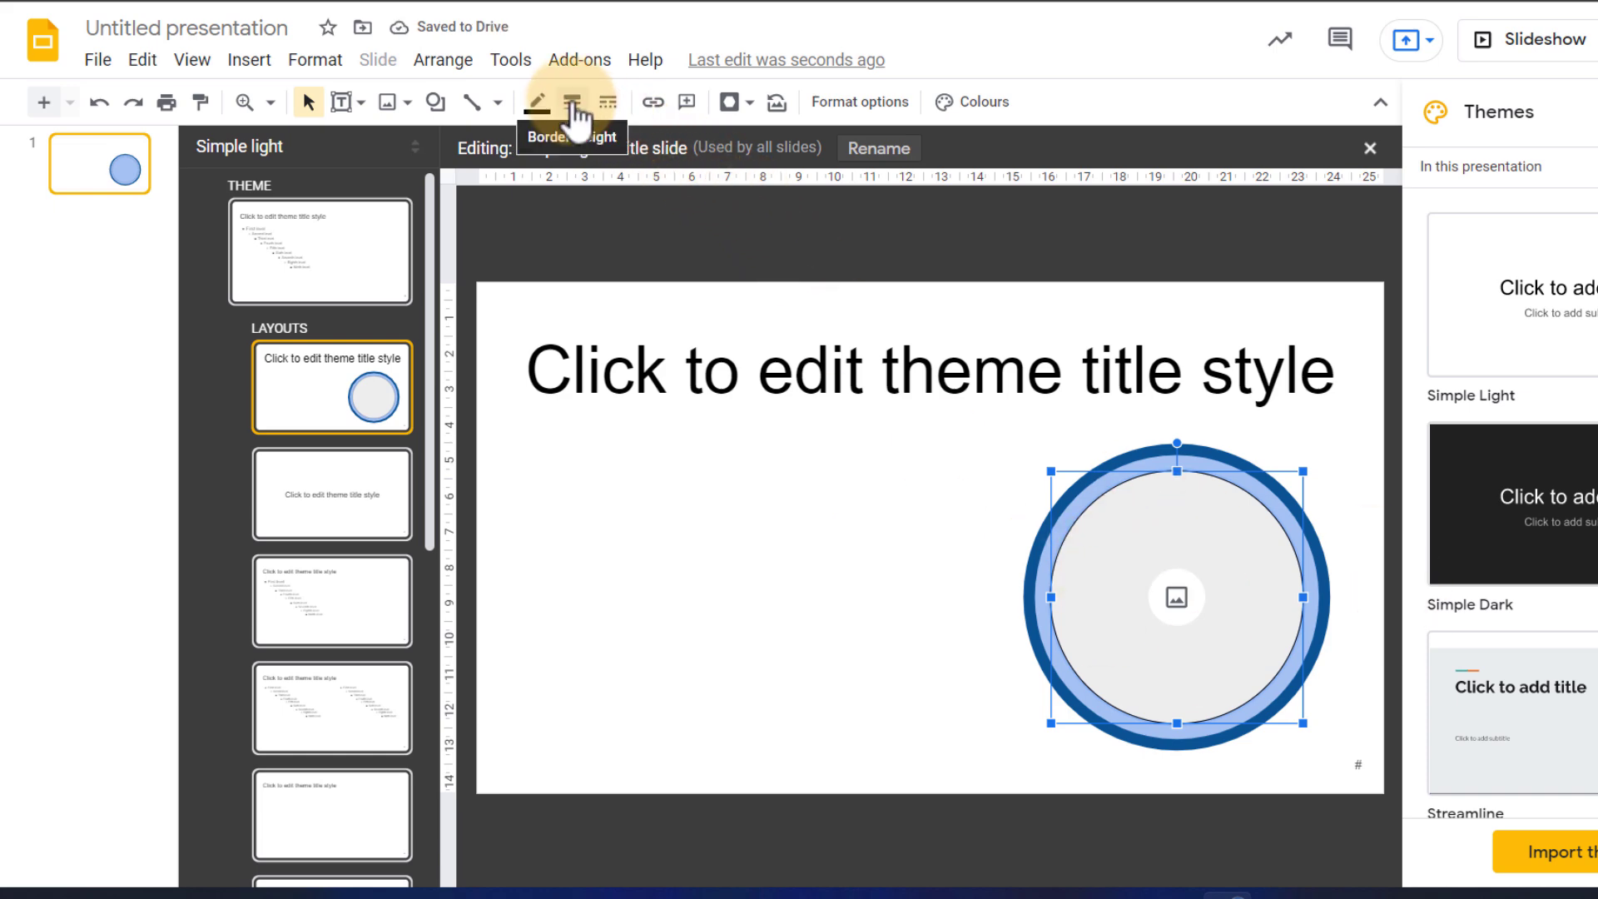
- Outline the oval image placeholder with a dark yellow 4px border
left_click(537, 103)
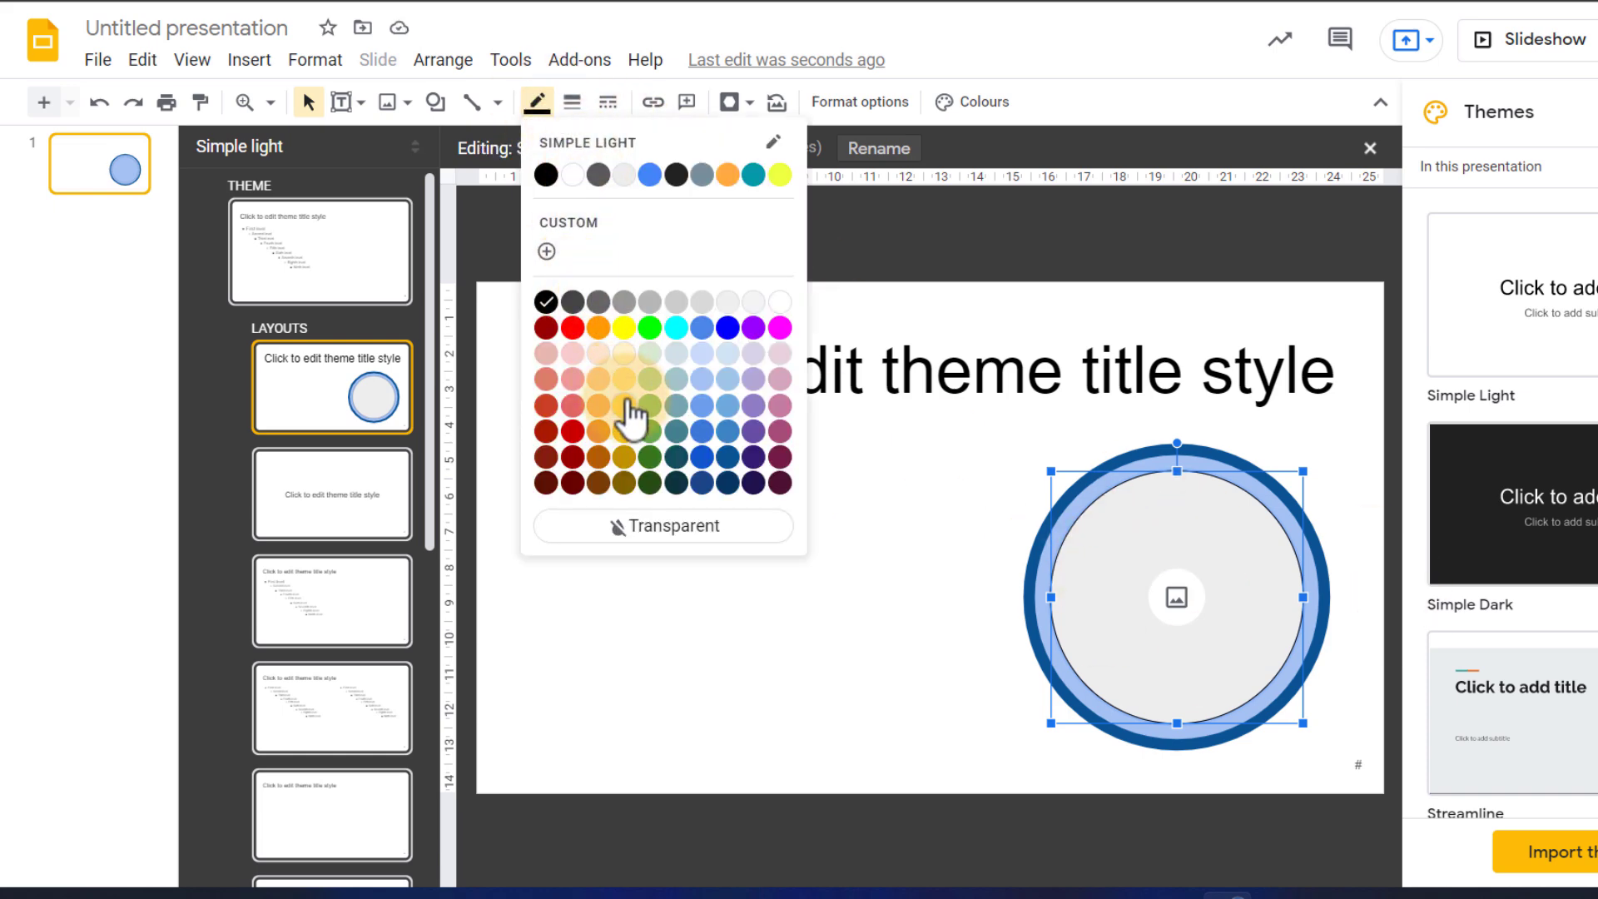
left_click(627, 430)
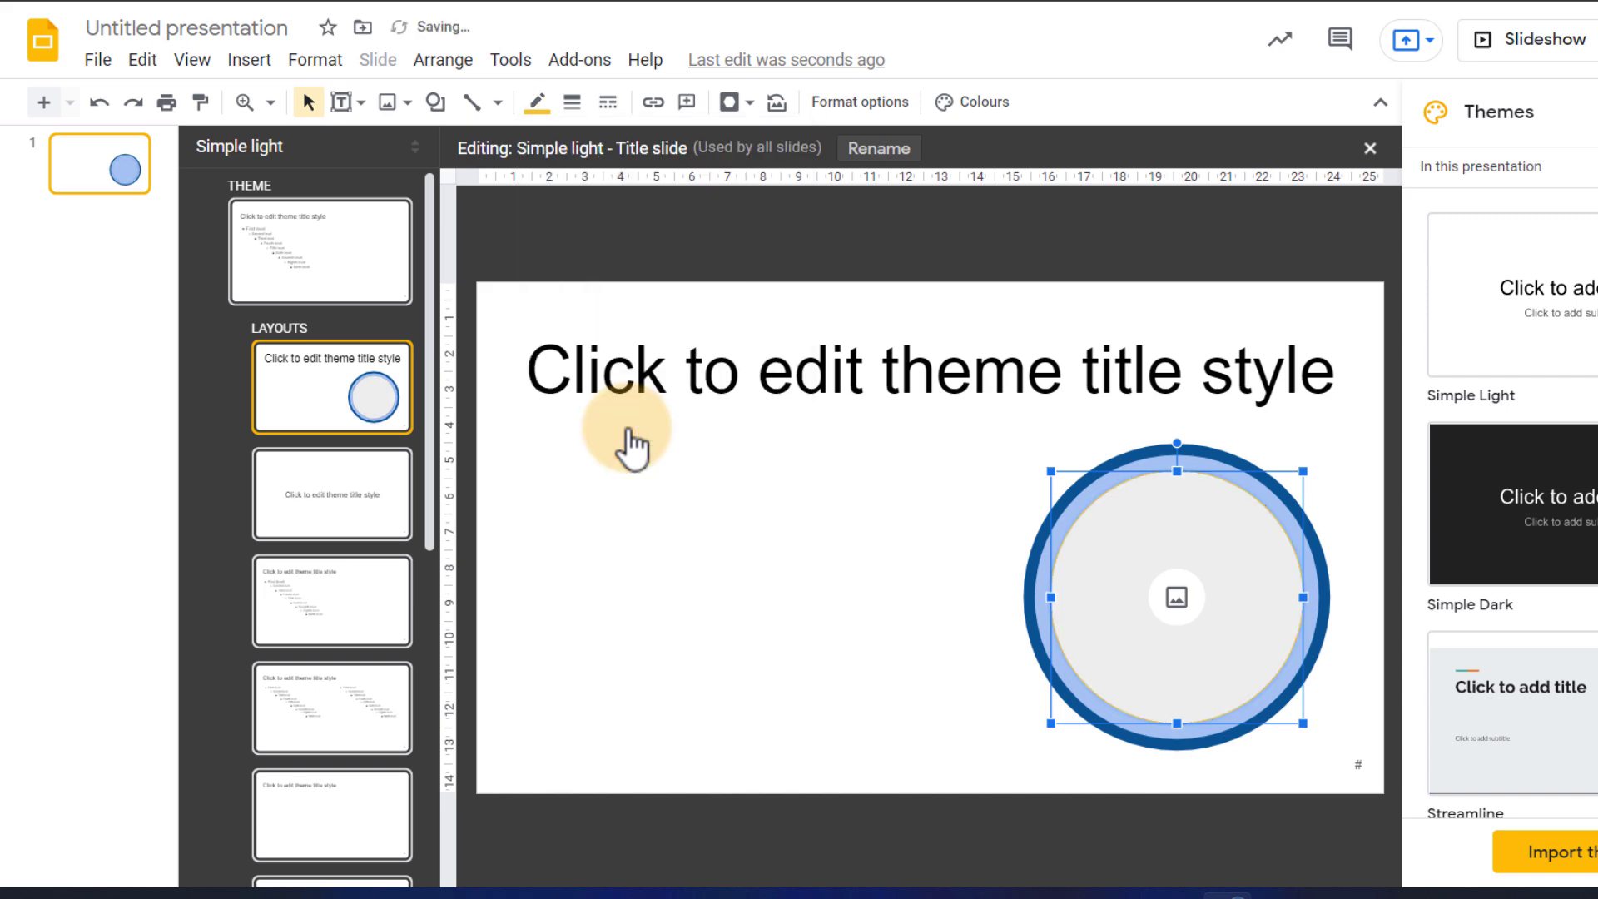
left_click(573, 103)
left_click(618, 262)
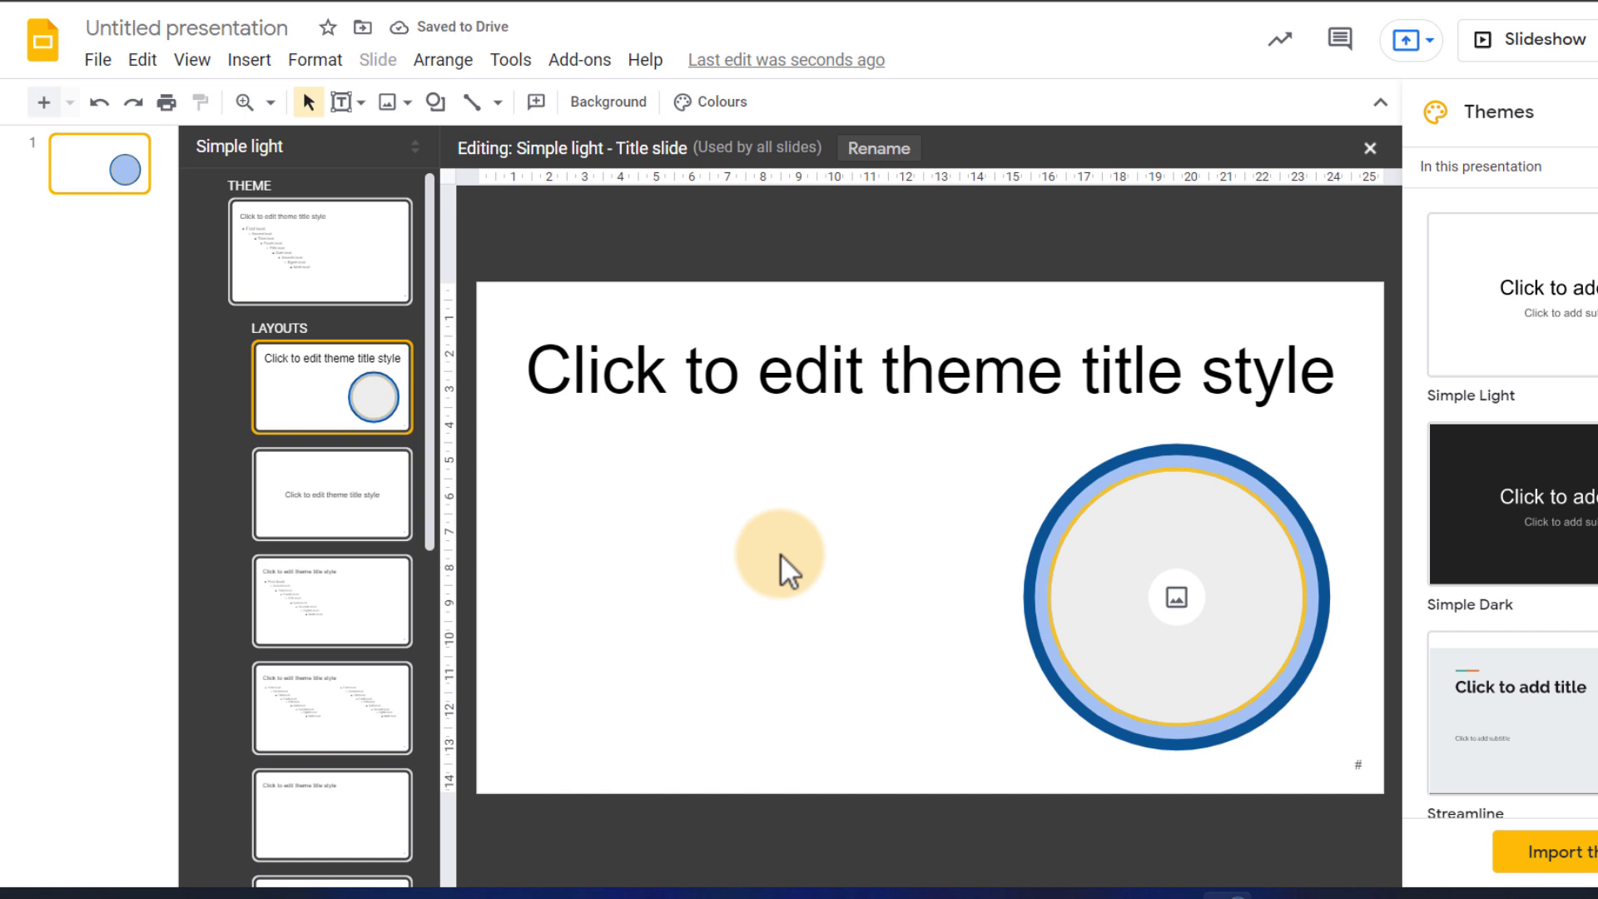
- On the Section header layout, move the title box to the top
left_click(916, 498)
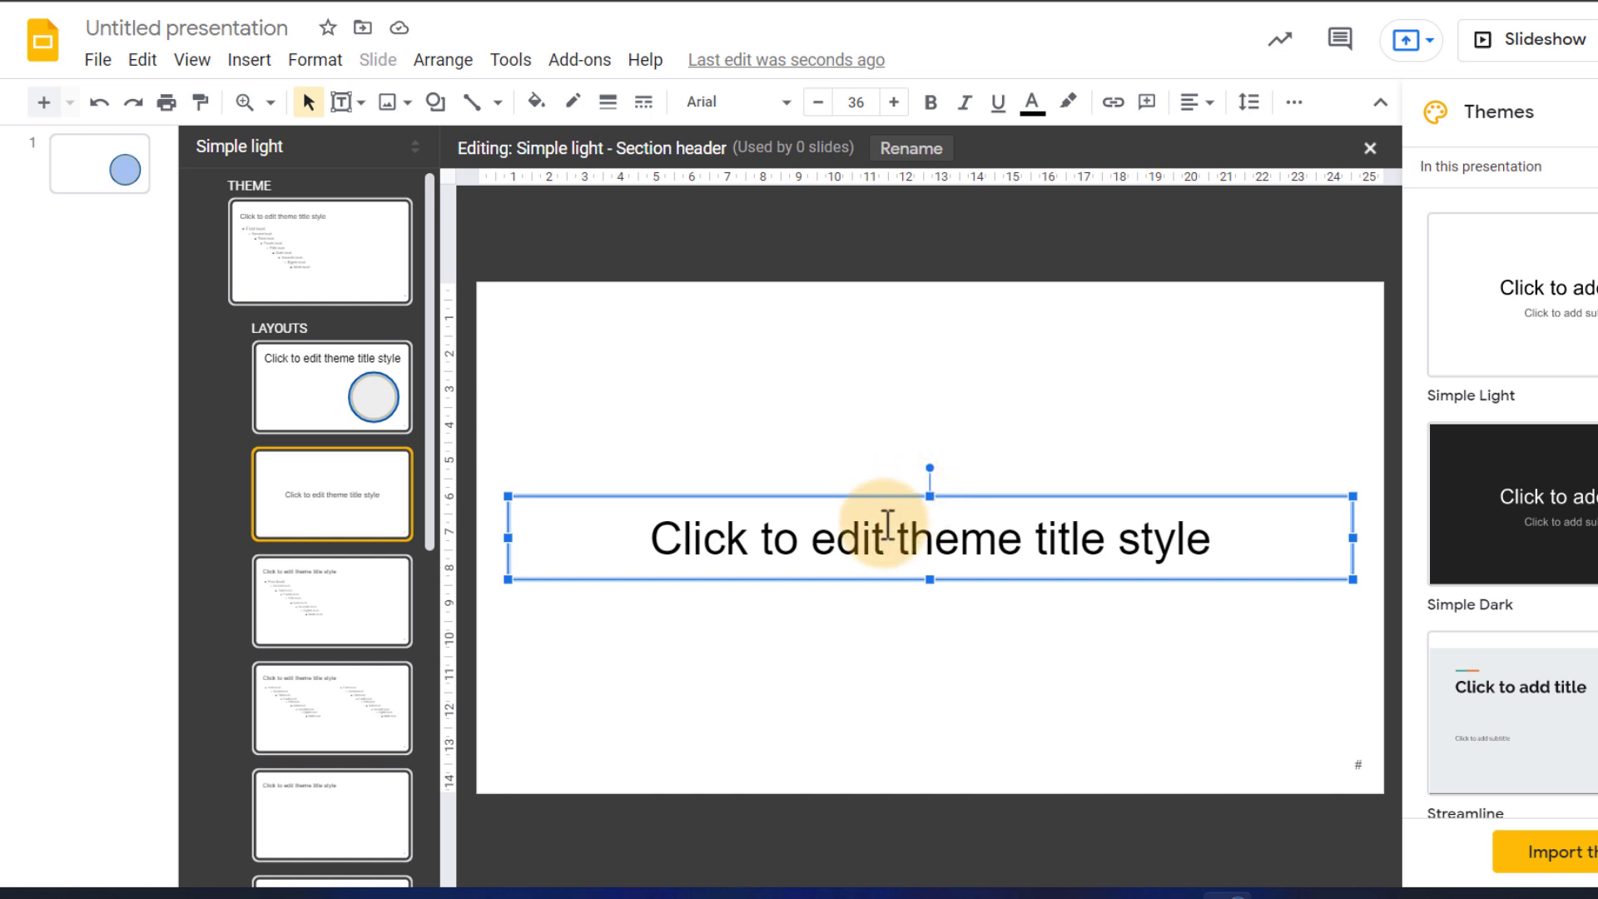
left_click_drag(889, 492, 897, 312)
left_click(736, 262)
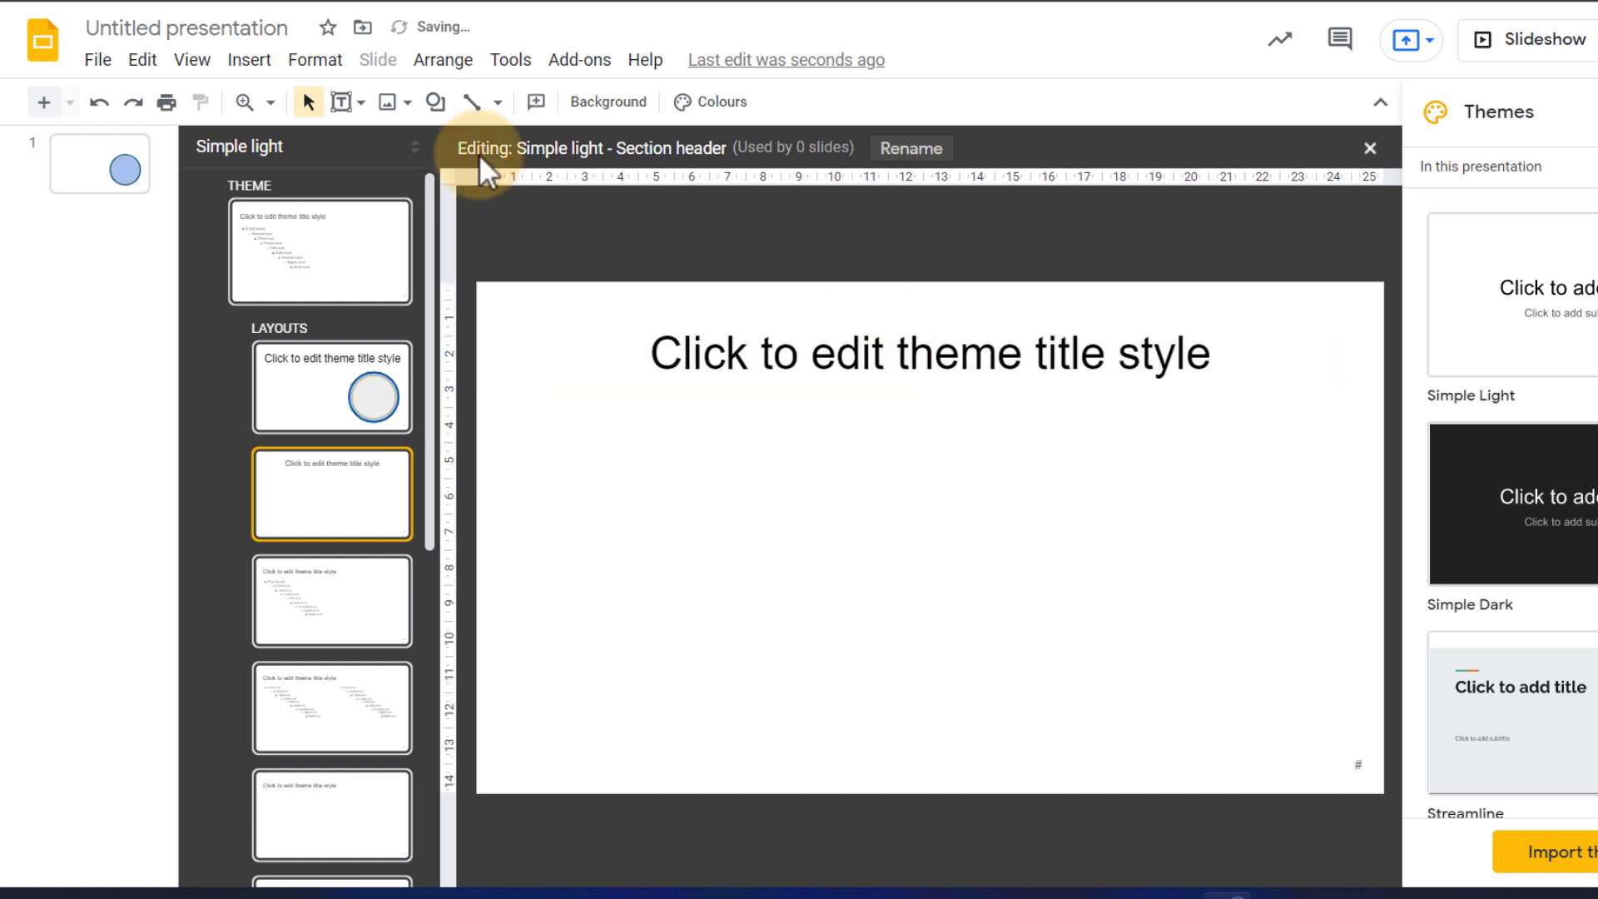
- Add a rounded-rectangle image placeholder on the left and a duplicate beside it on the right
left_click(233, 62)
mouse_move(320, 795)
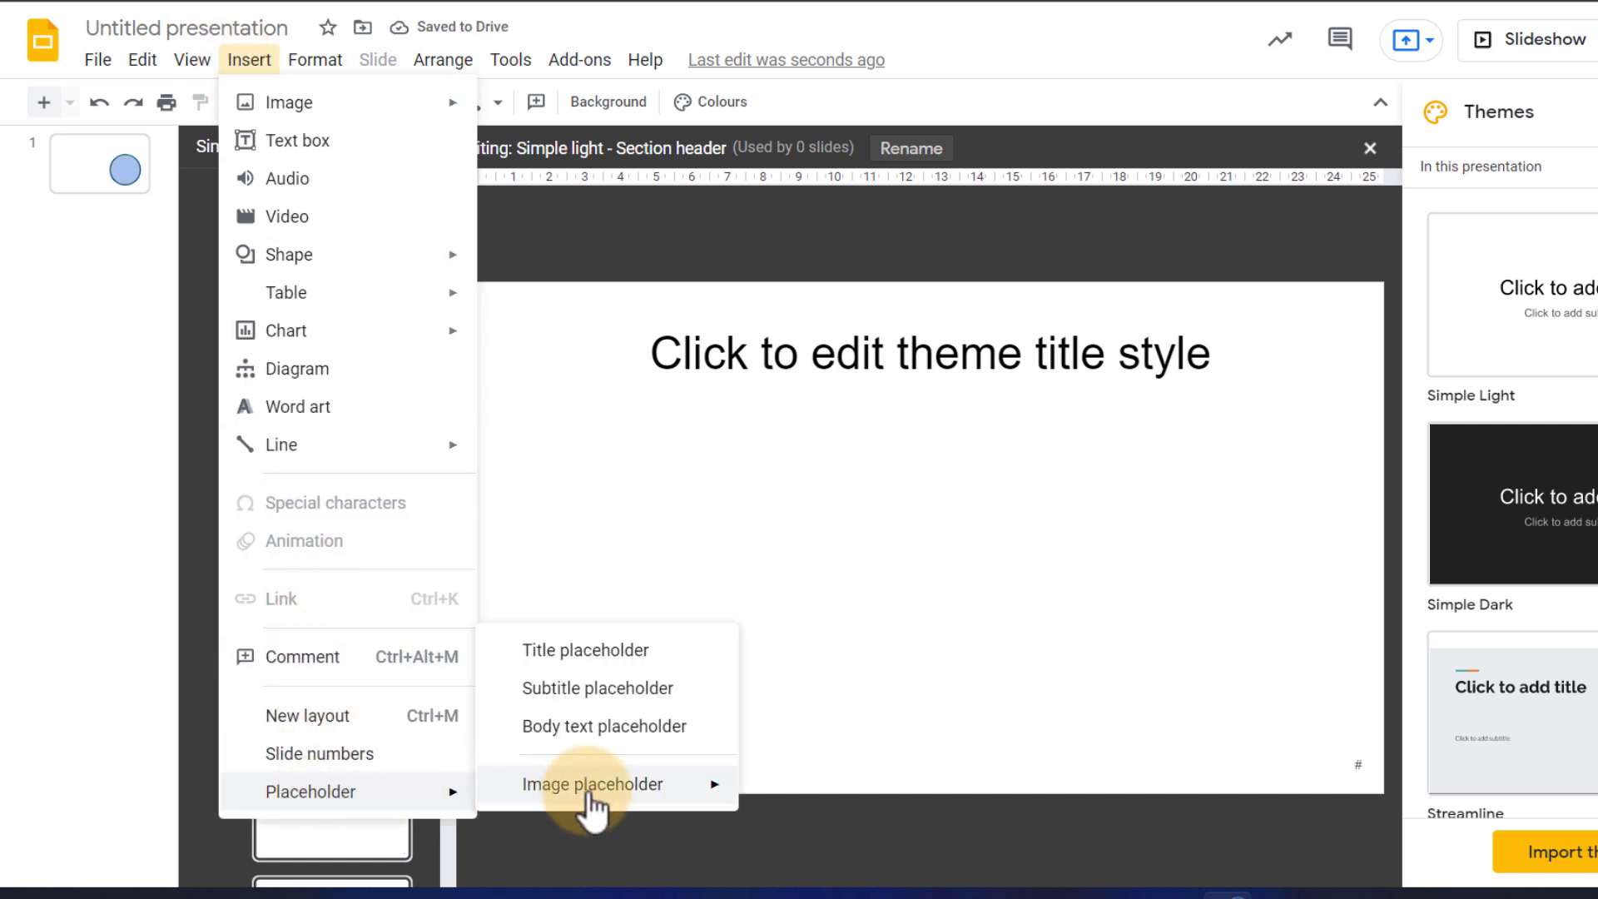
left_click(842, 739)
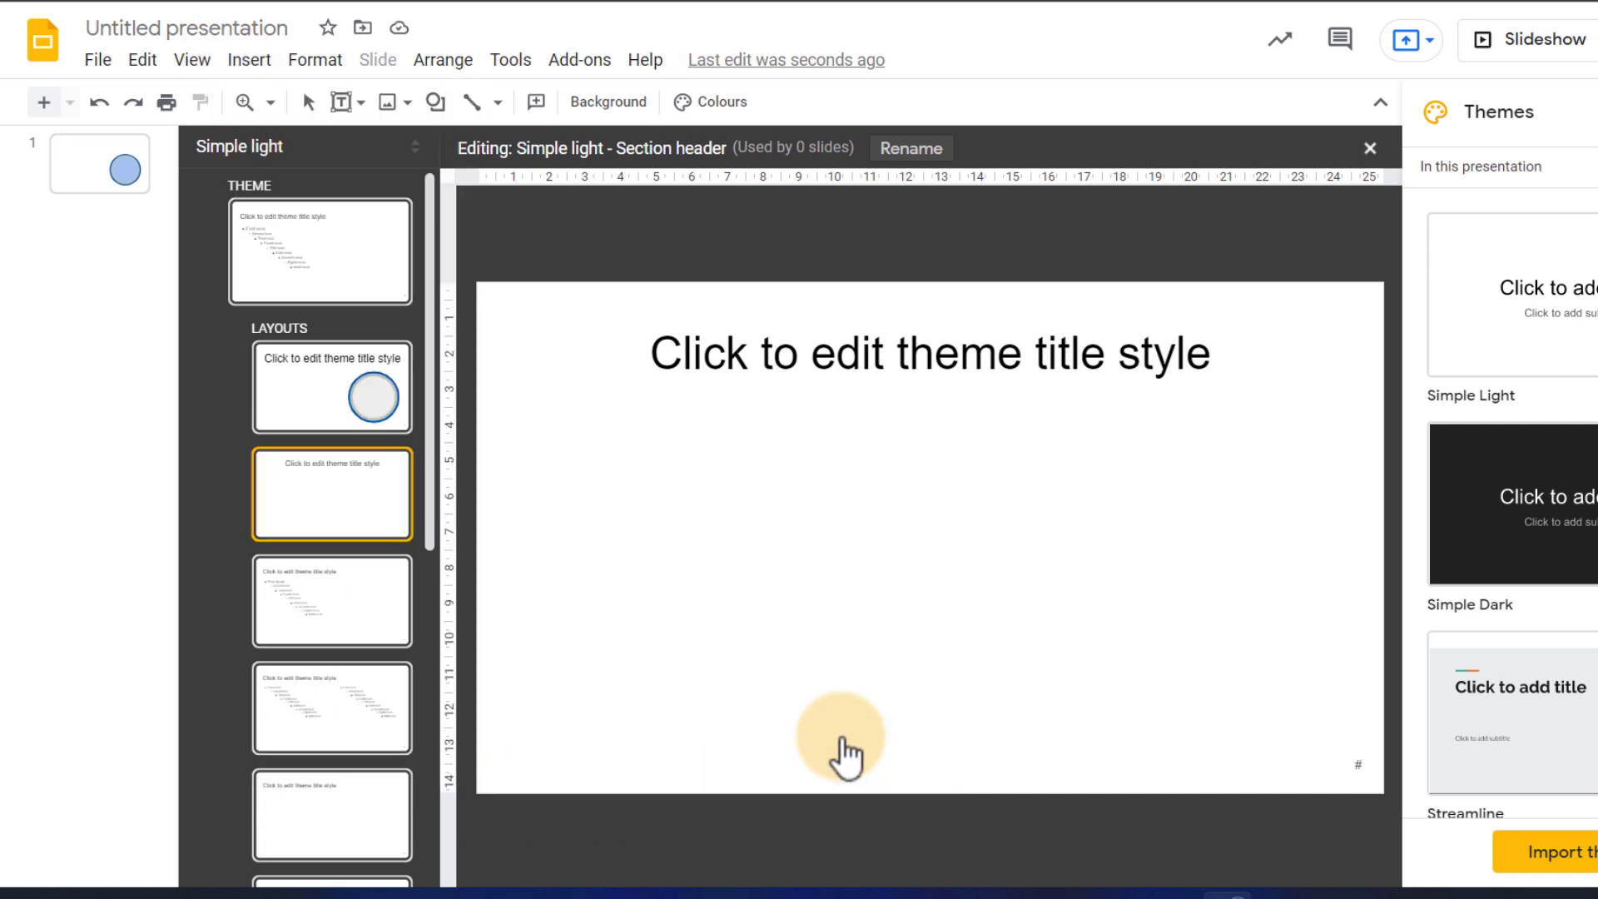
left_click_drag(561, 490, 950, 733)
left_click_drag(841, 655, 825, 640)
key("ctrl+d")
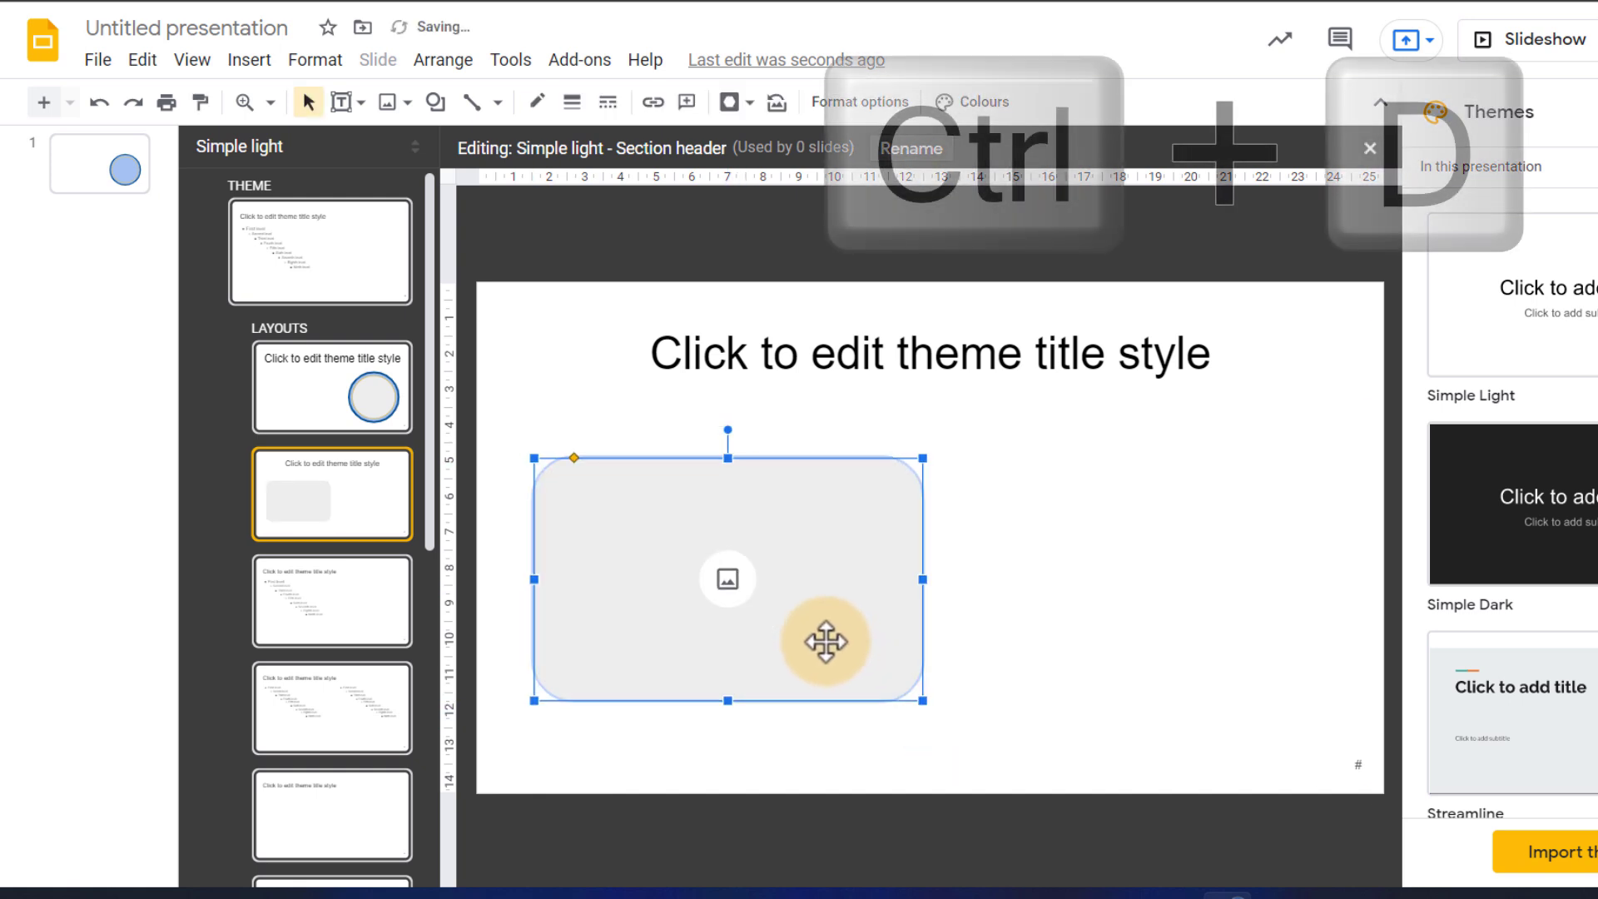
left_click_drag(688, 632, 1101, 614)
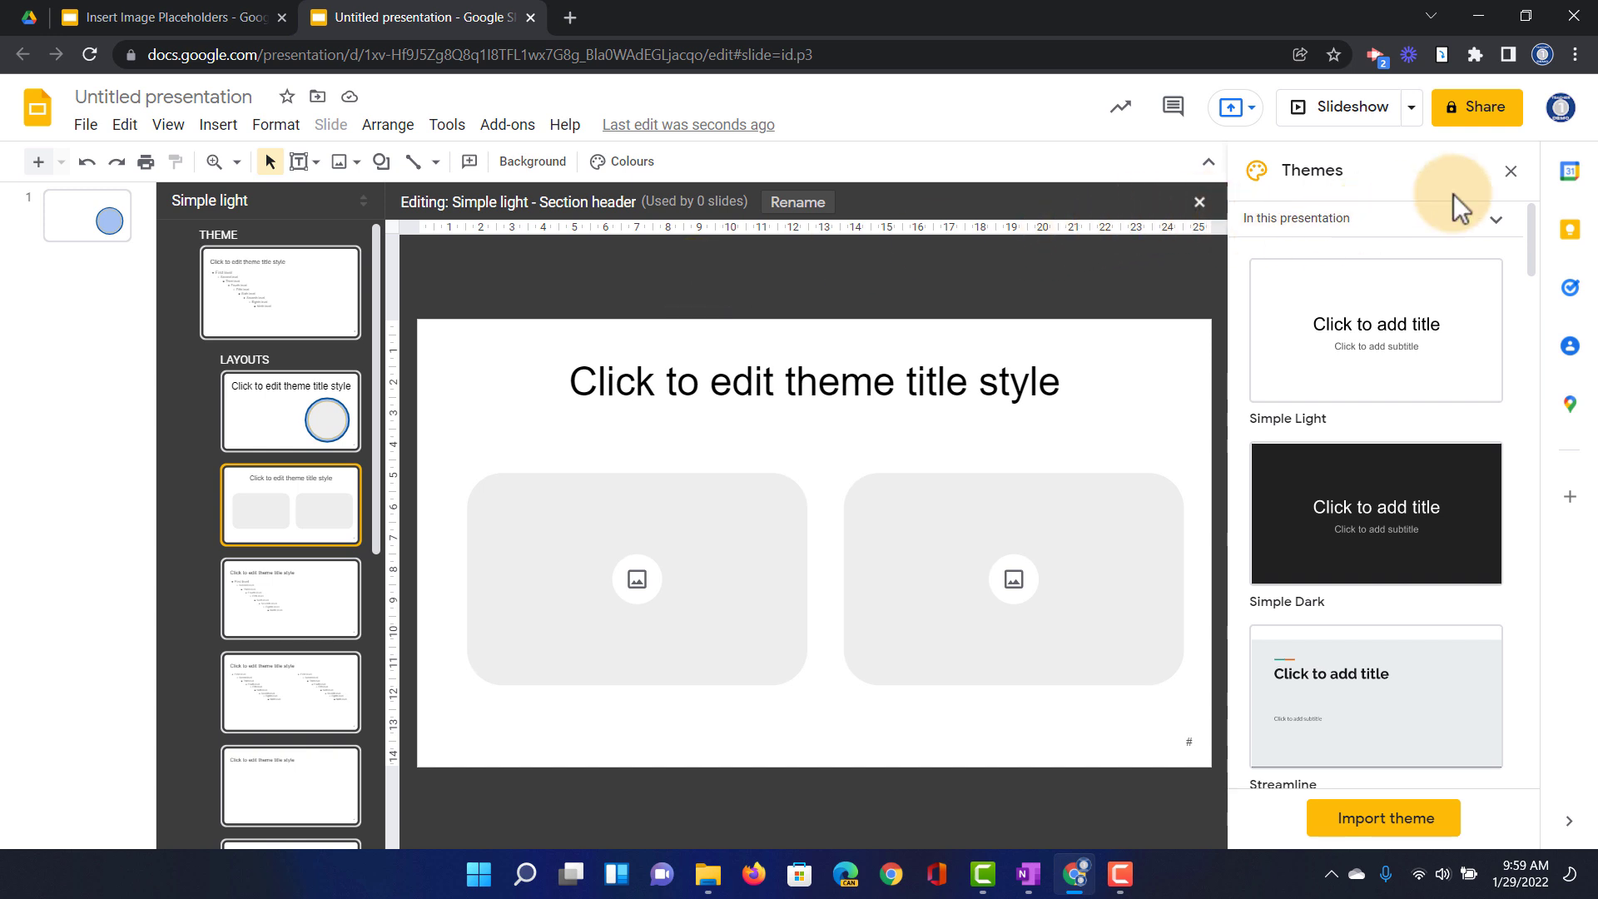
- Close the theme editor and add a new slide using the Section header layout
left_click(1510, 171)
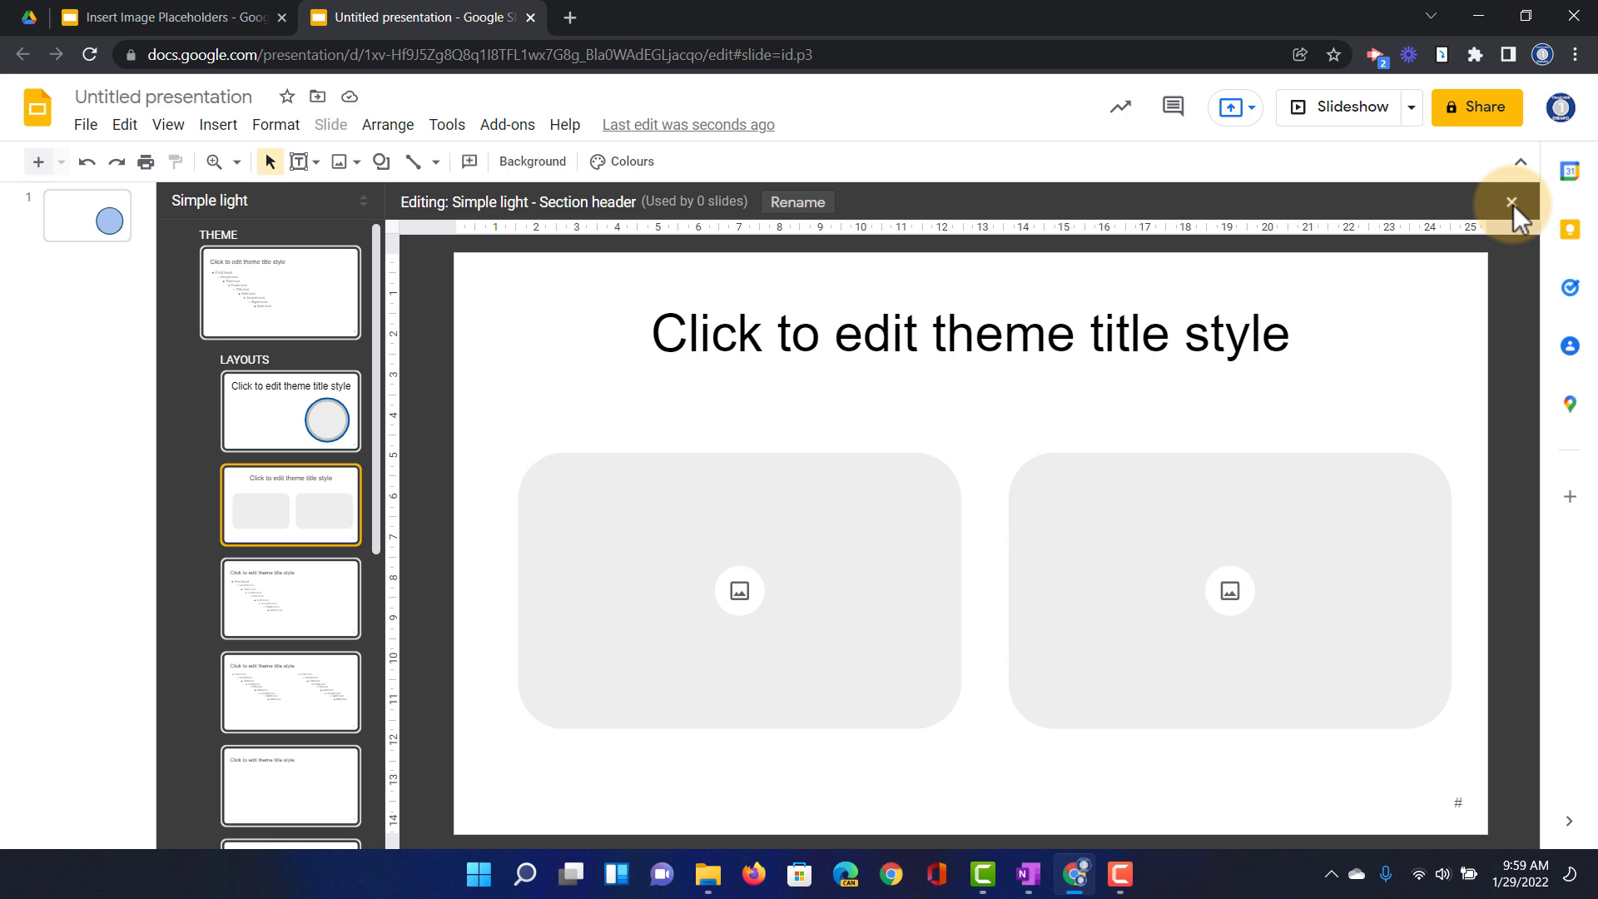
left_click(1513, 205)
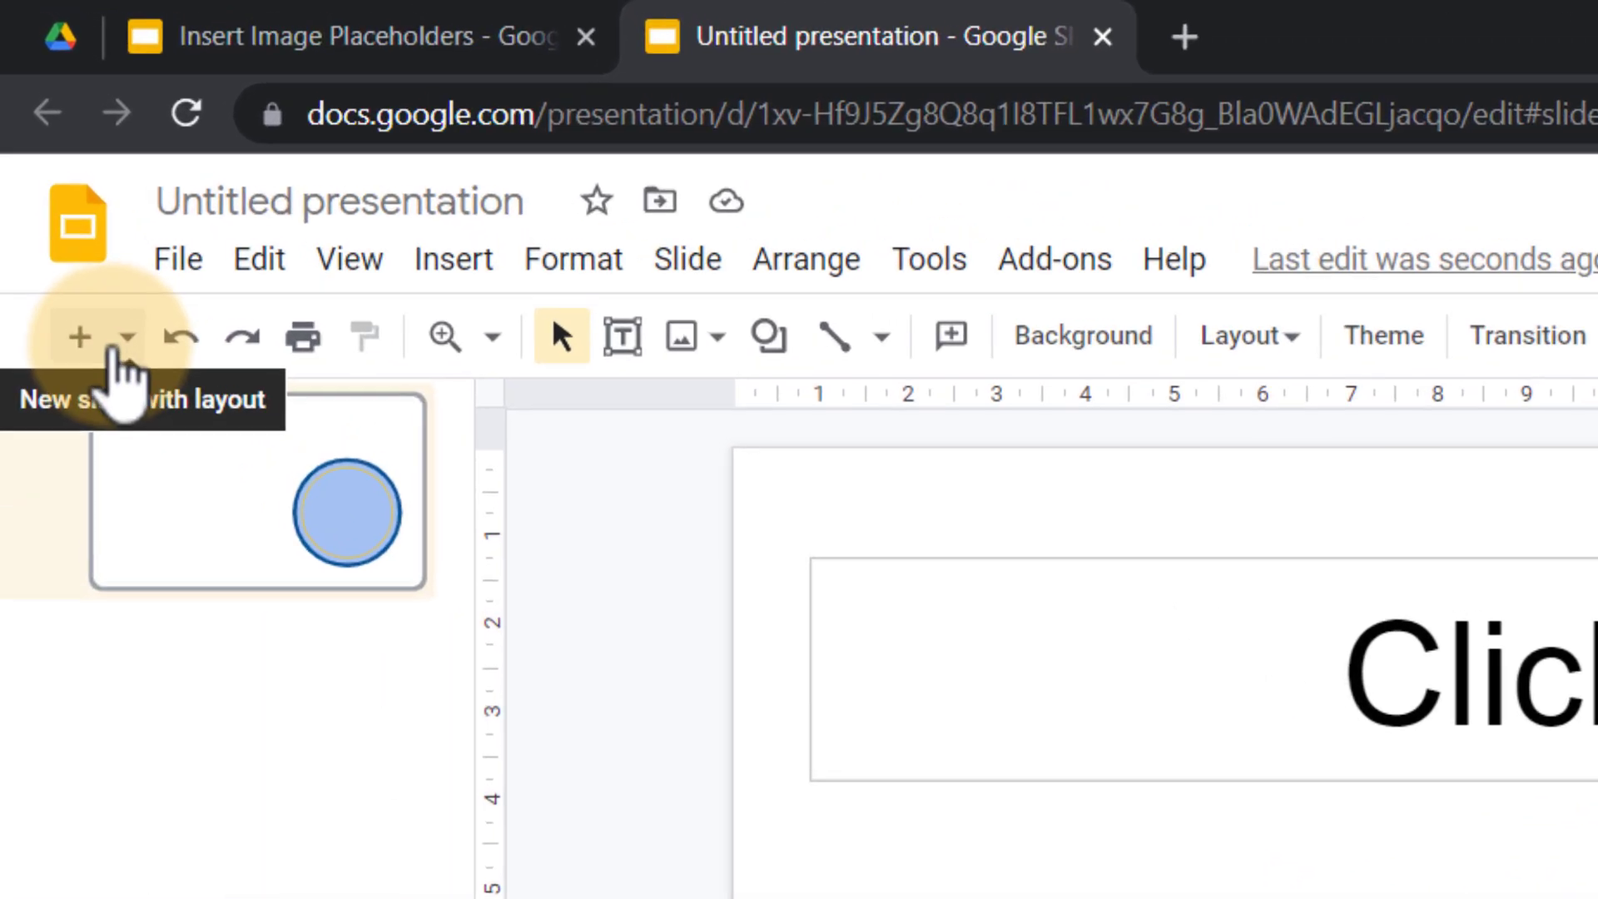
left_click(135, 362)
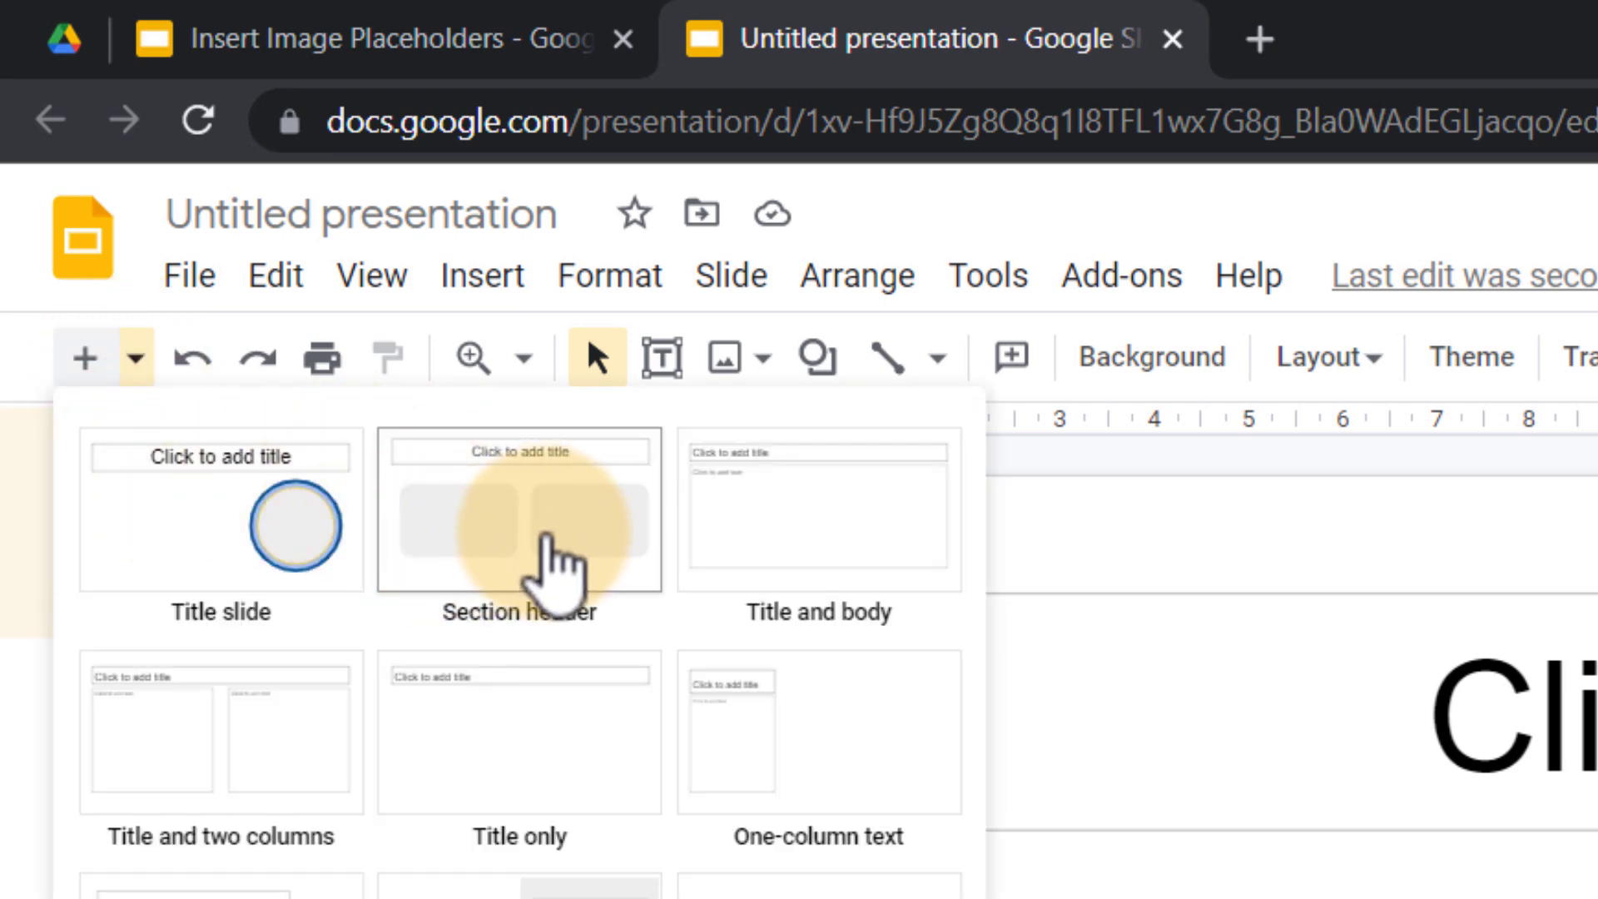
left_click(559, 566)
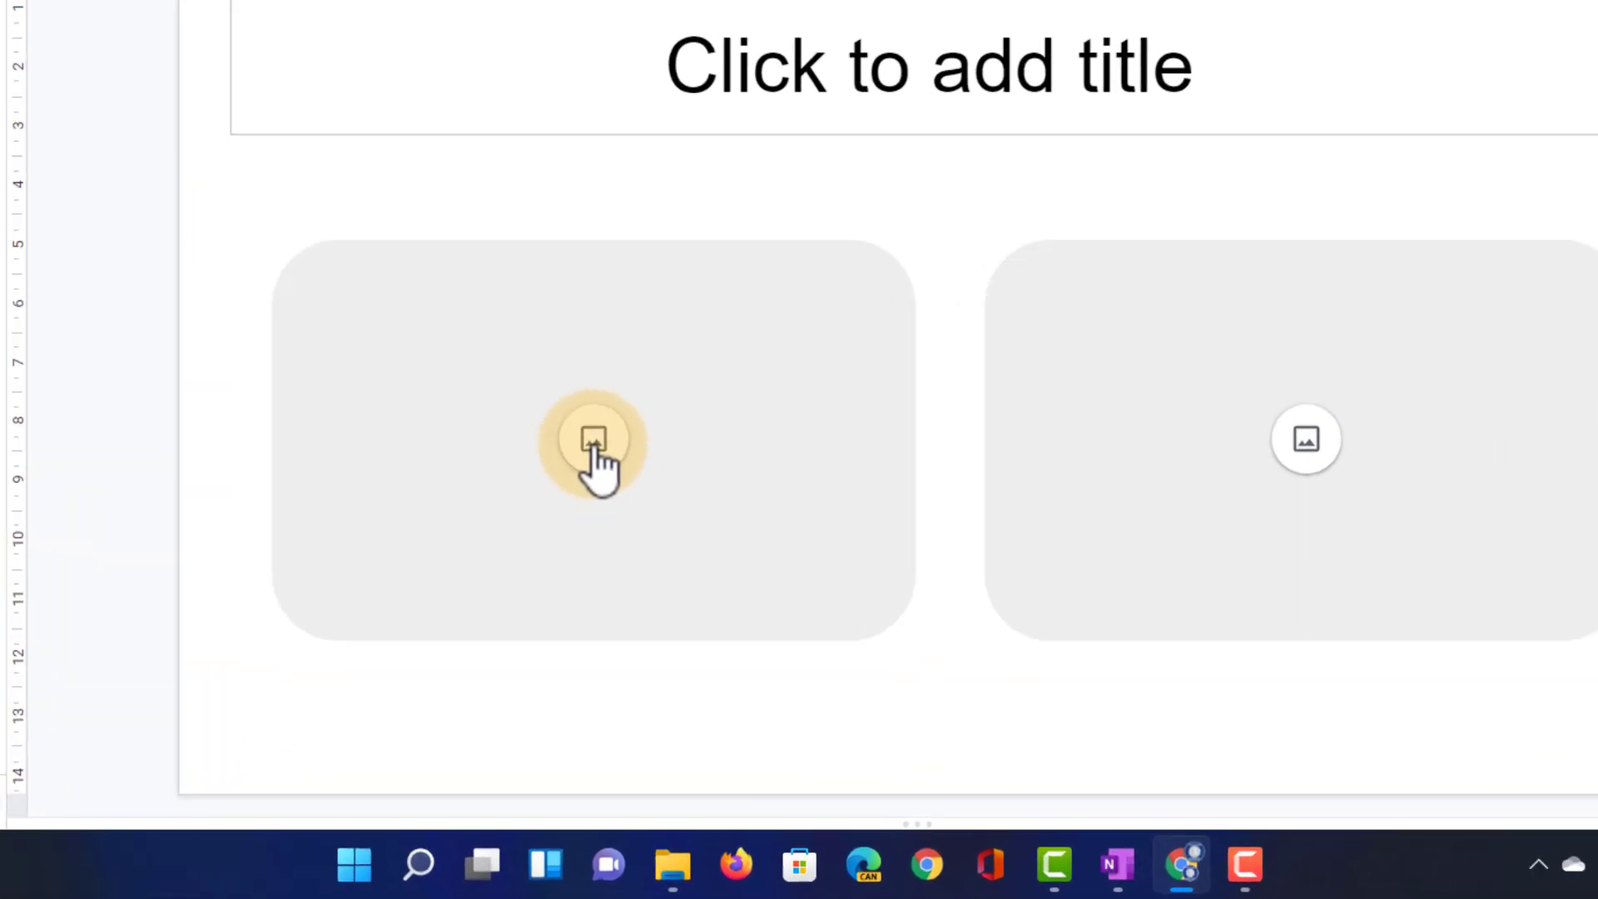
- Fill the left placeholder with a lying tiger photo from a web search for 'tiger'
left_click(651, 568)
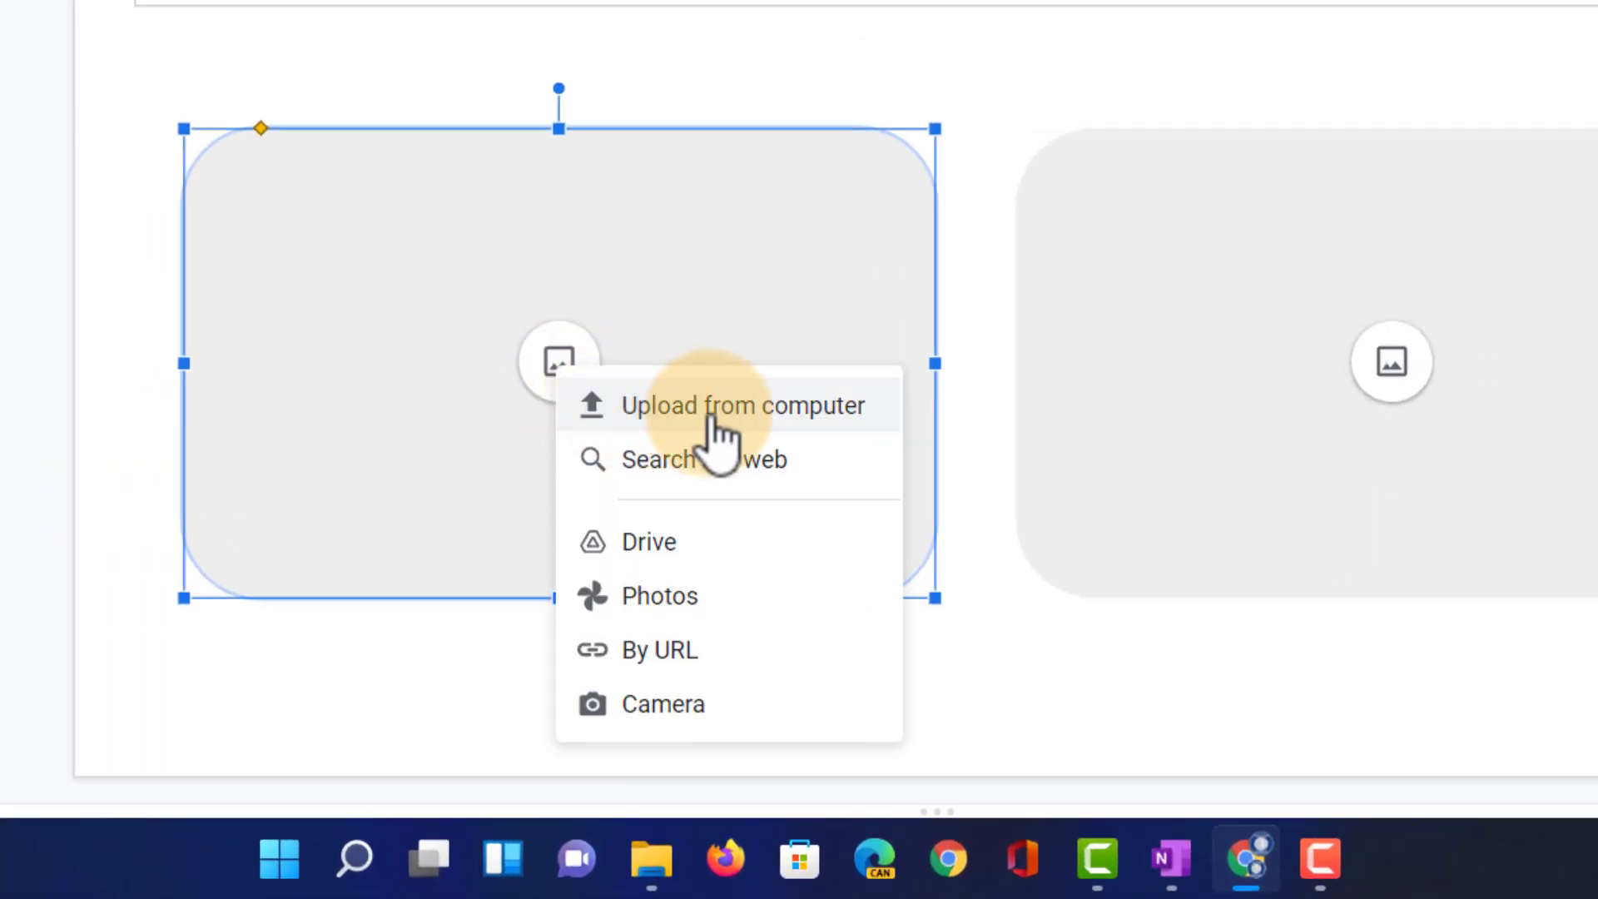
left_click(723, 462)
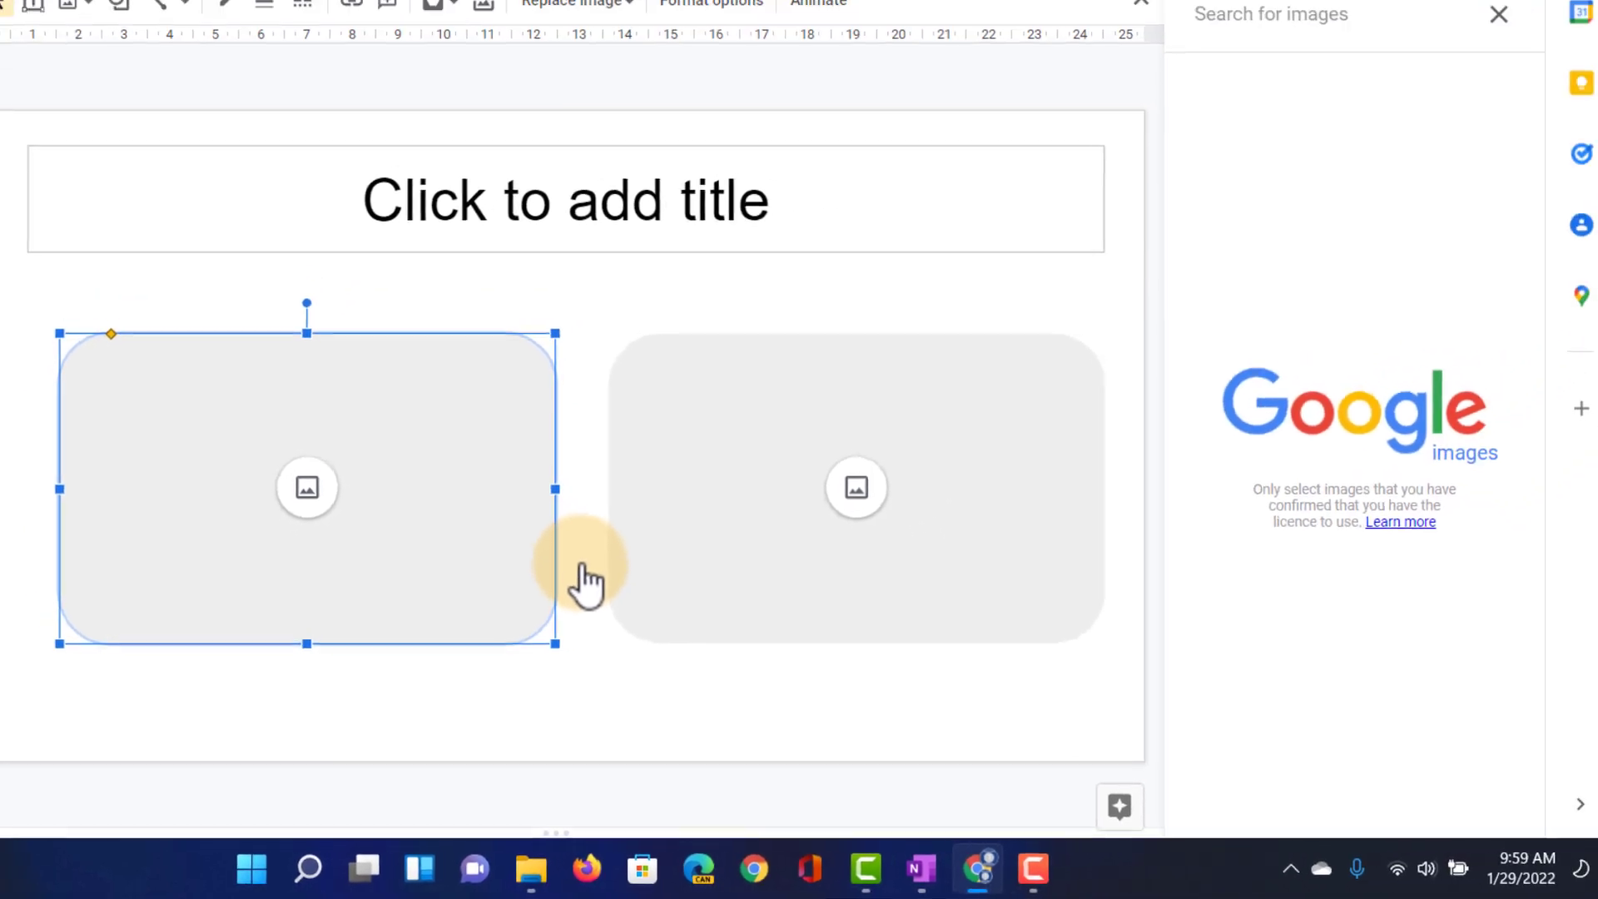
type("tiger")
key("Return")
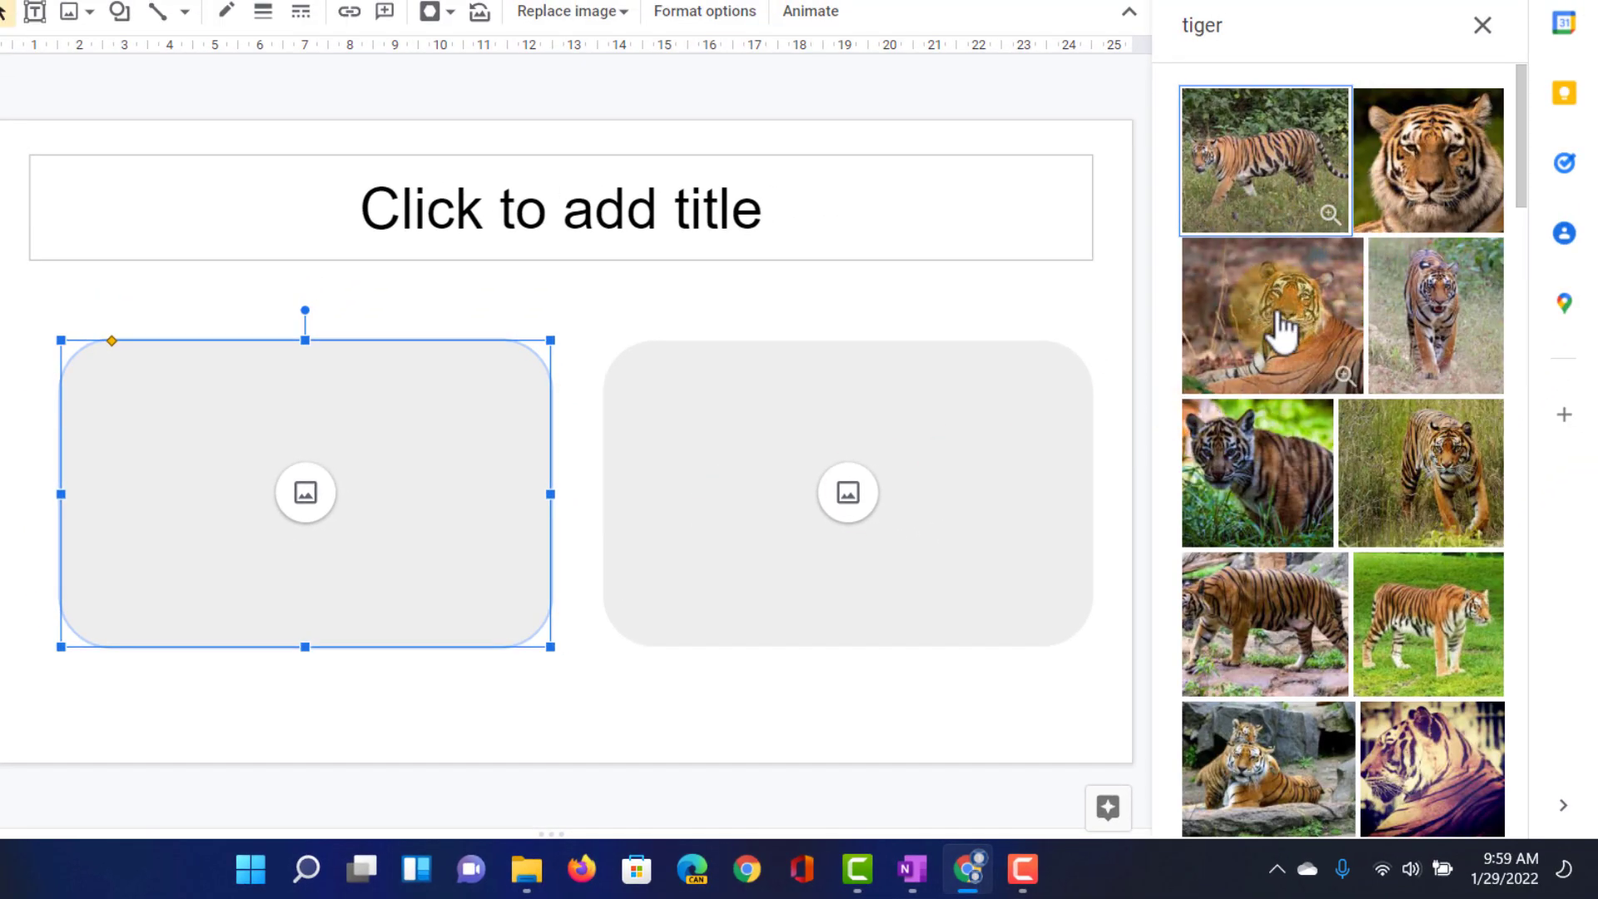
left_click(1282, 329)
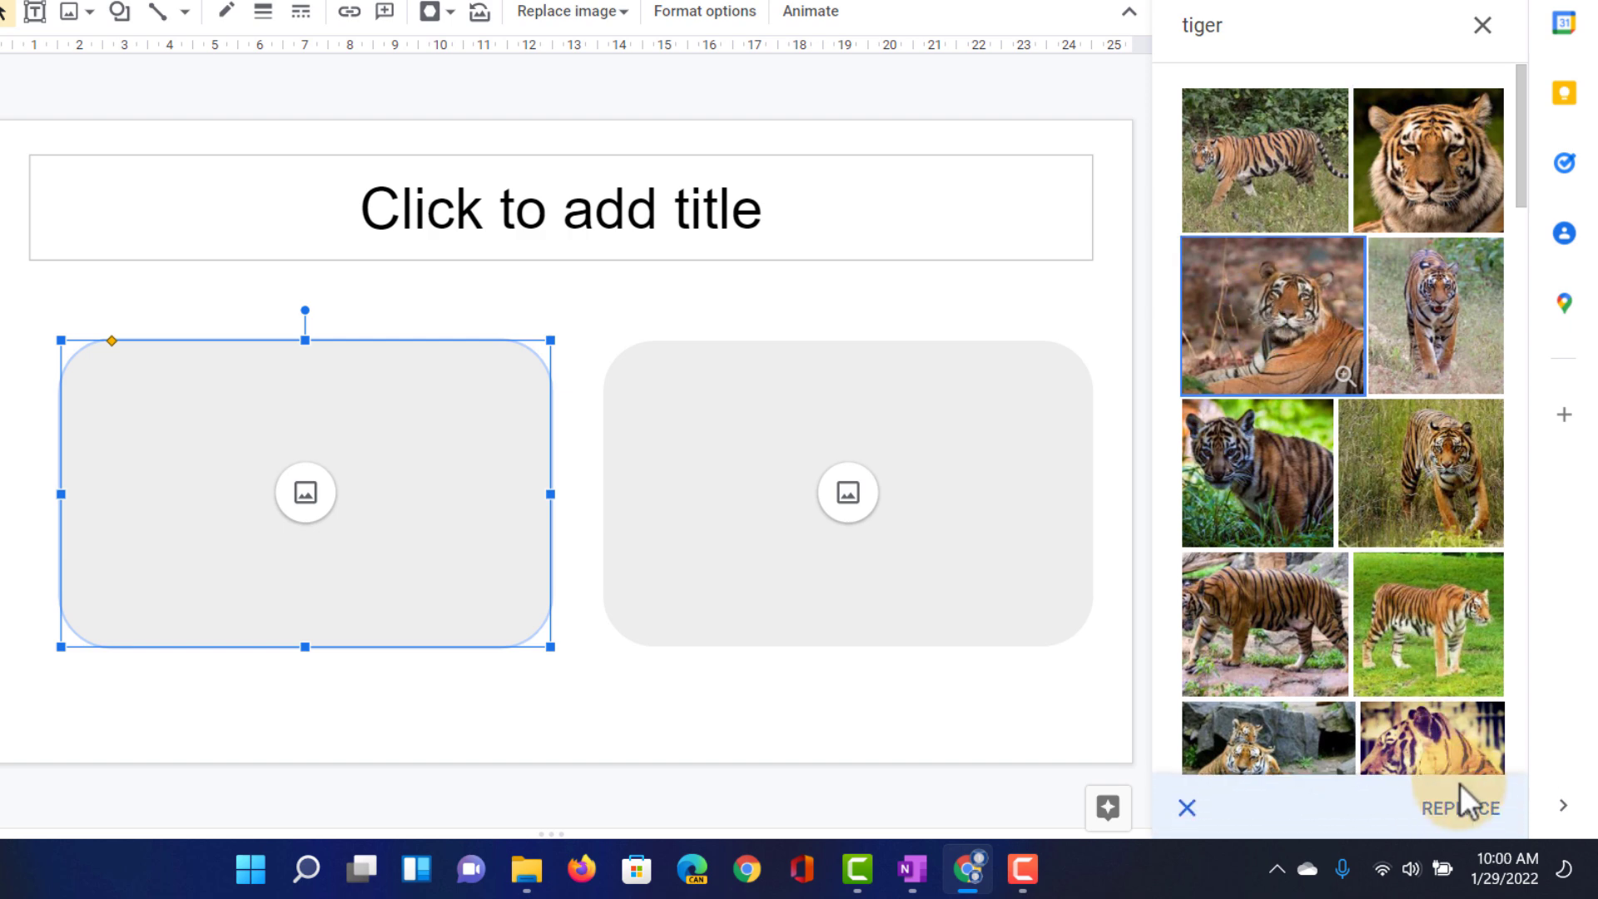
left_click(1463, 809)
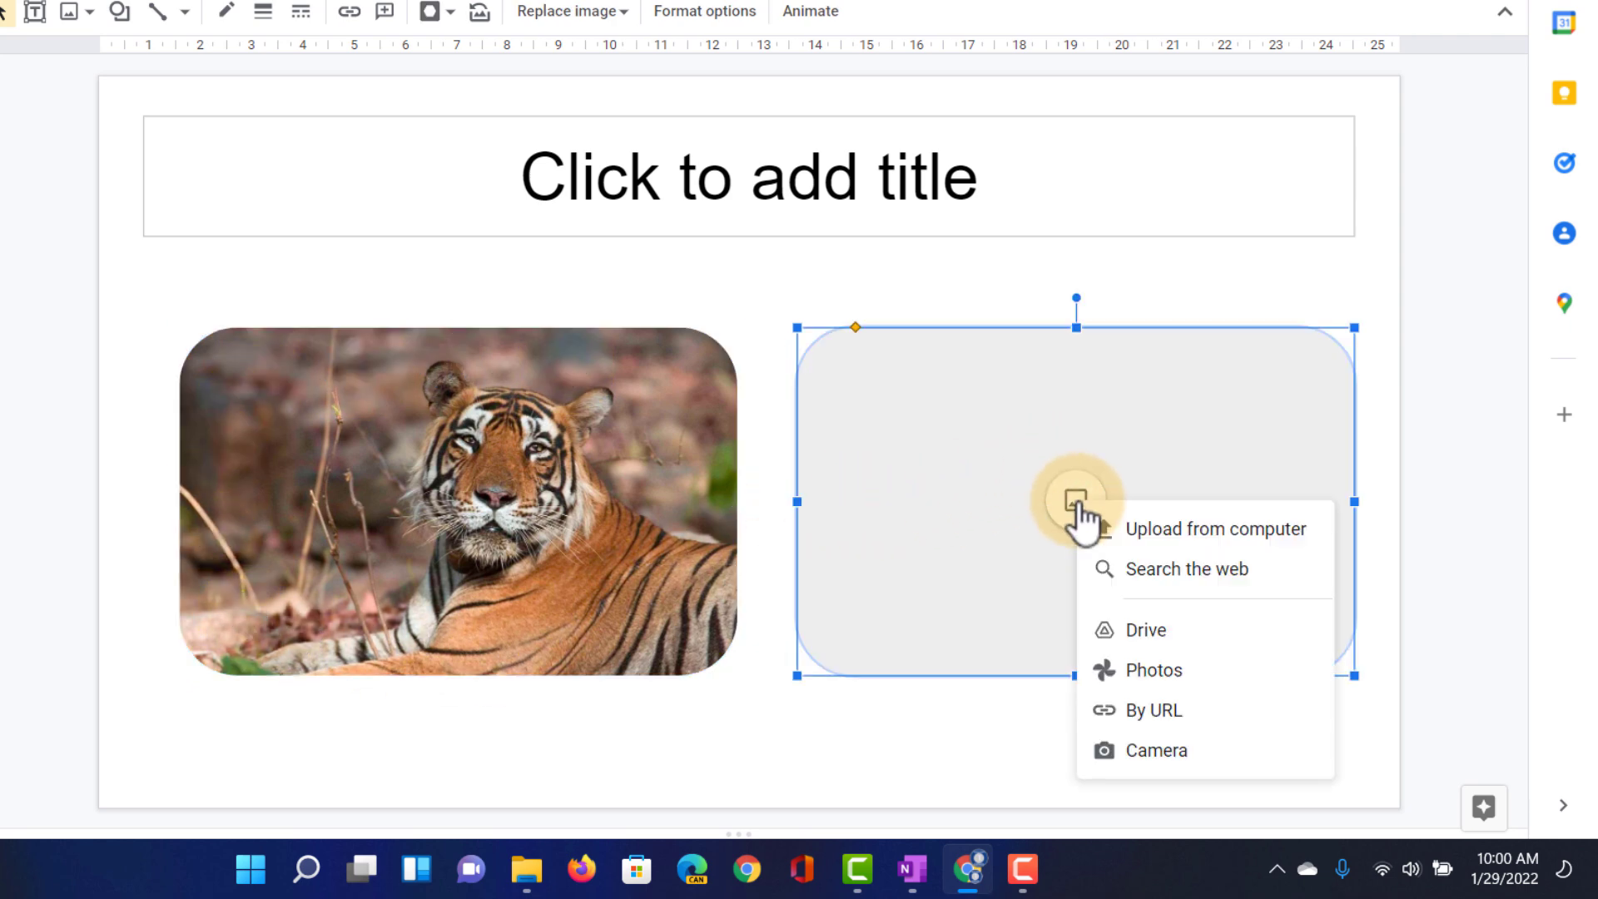
- Fill the right placeholder with the photo of a tiger standing on grass
left_click(1177, 575)
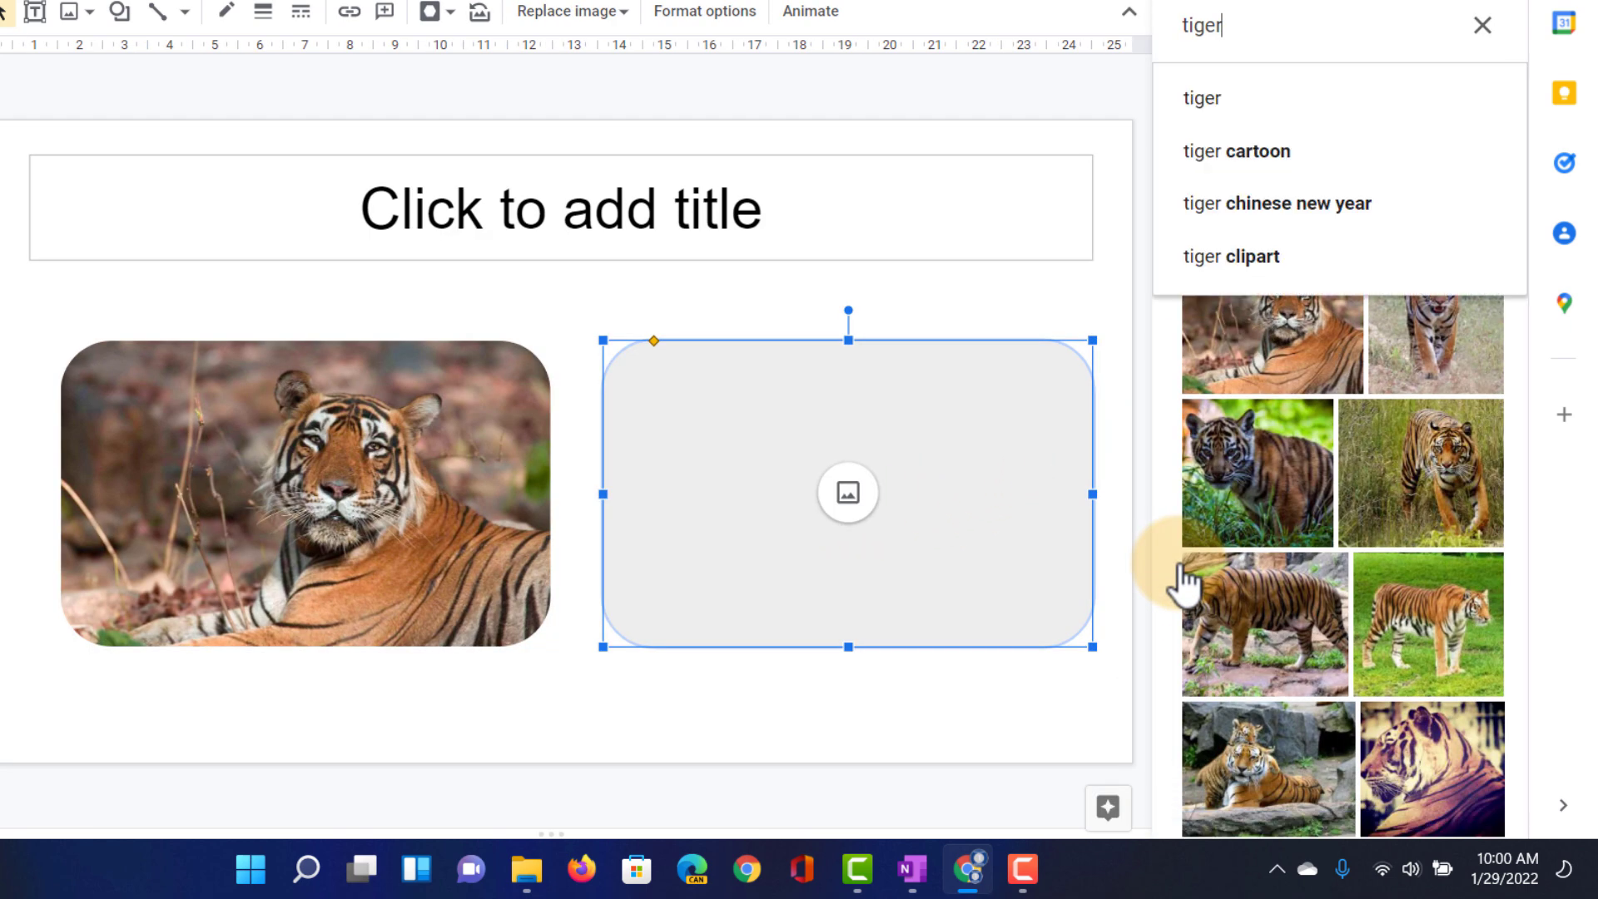
left_click(1440, 633)
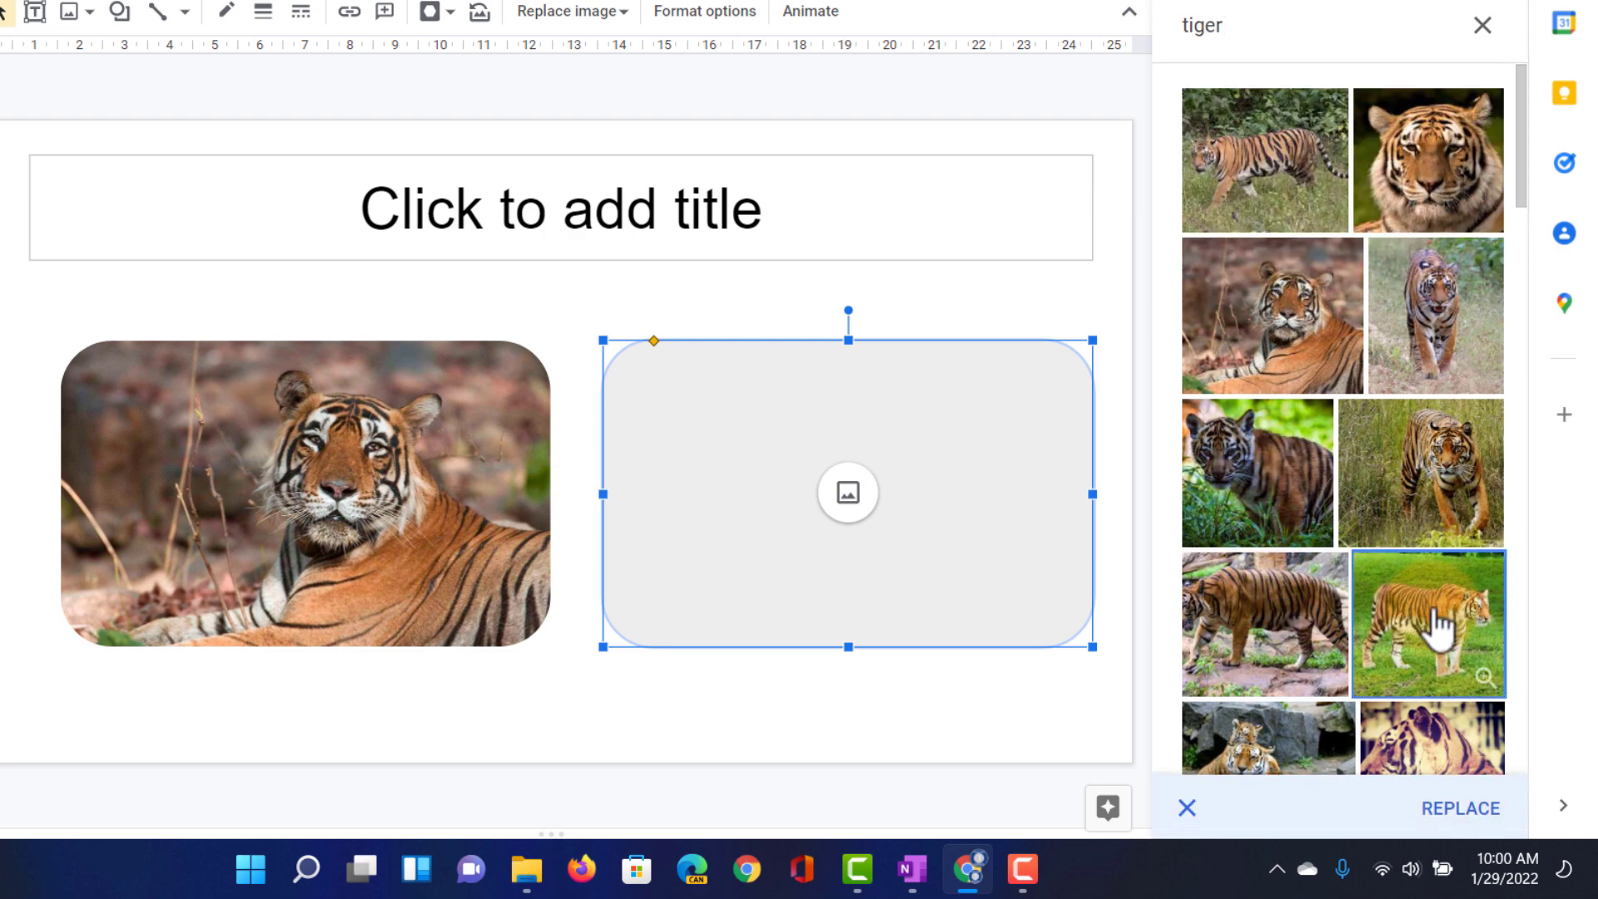
left_click(1462, 813)
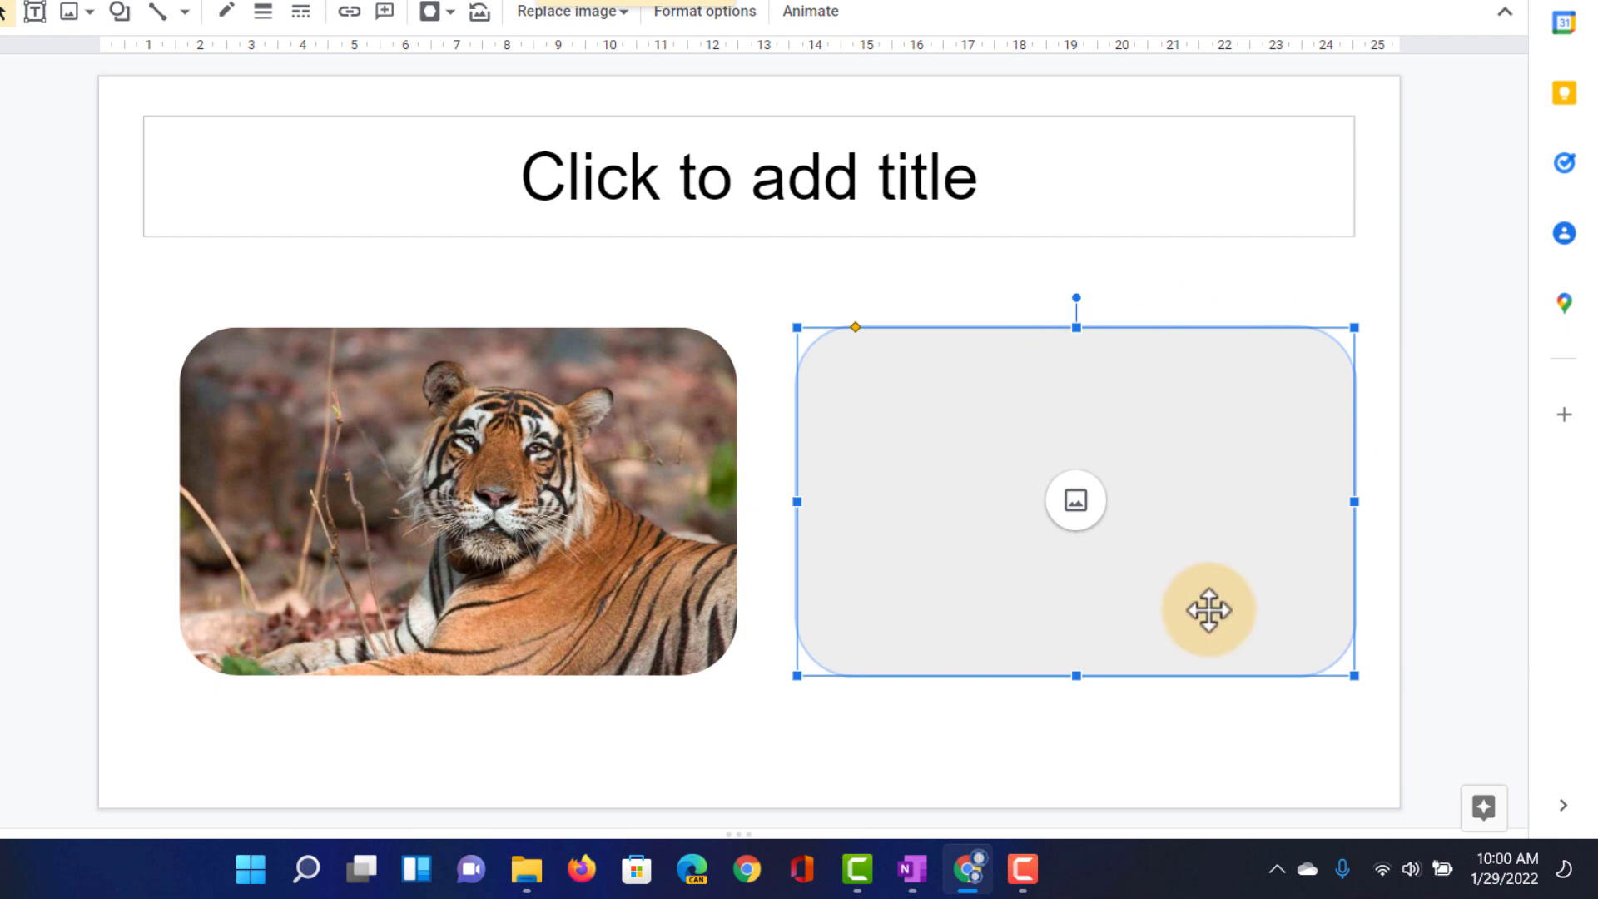
left_click(857, 751)
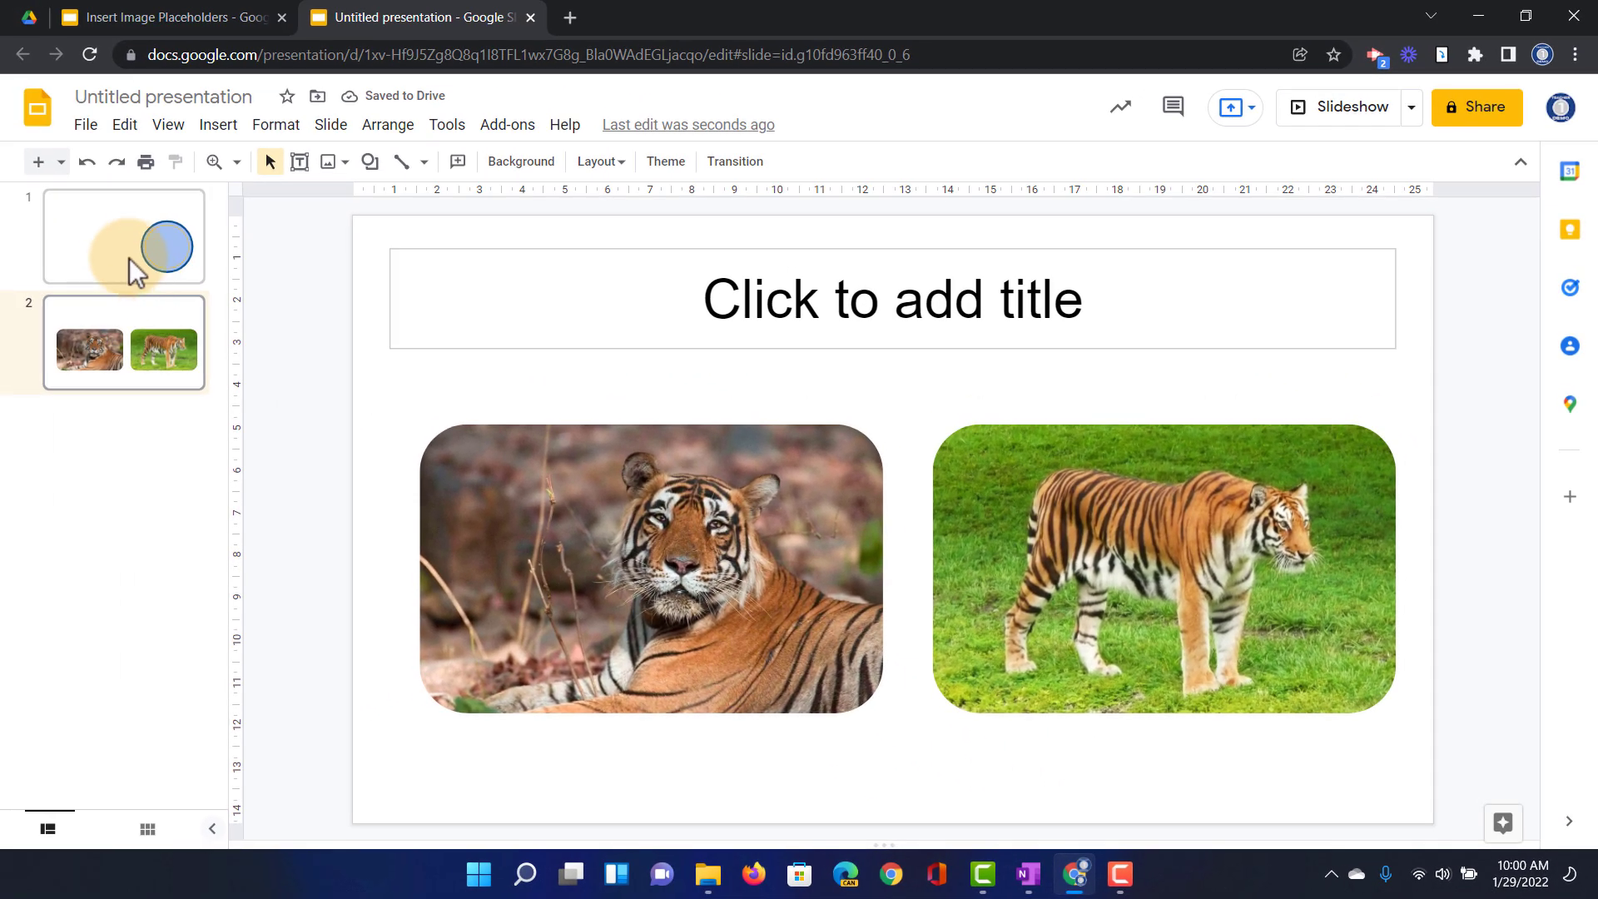
- On slide 1, upload the presenter photo from the computer into the circle placeholder
left_click(128, 256)
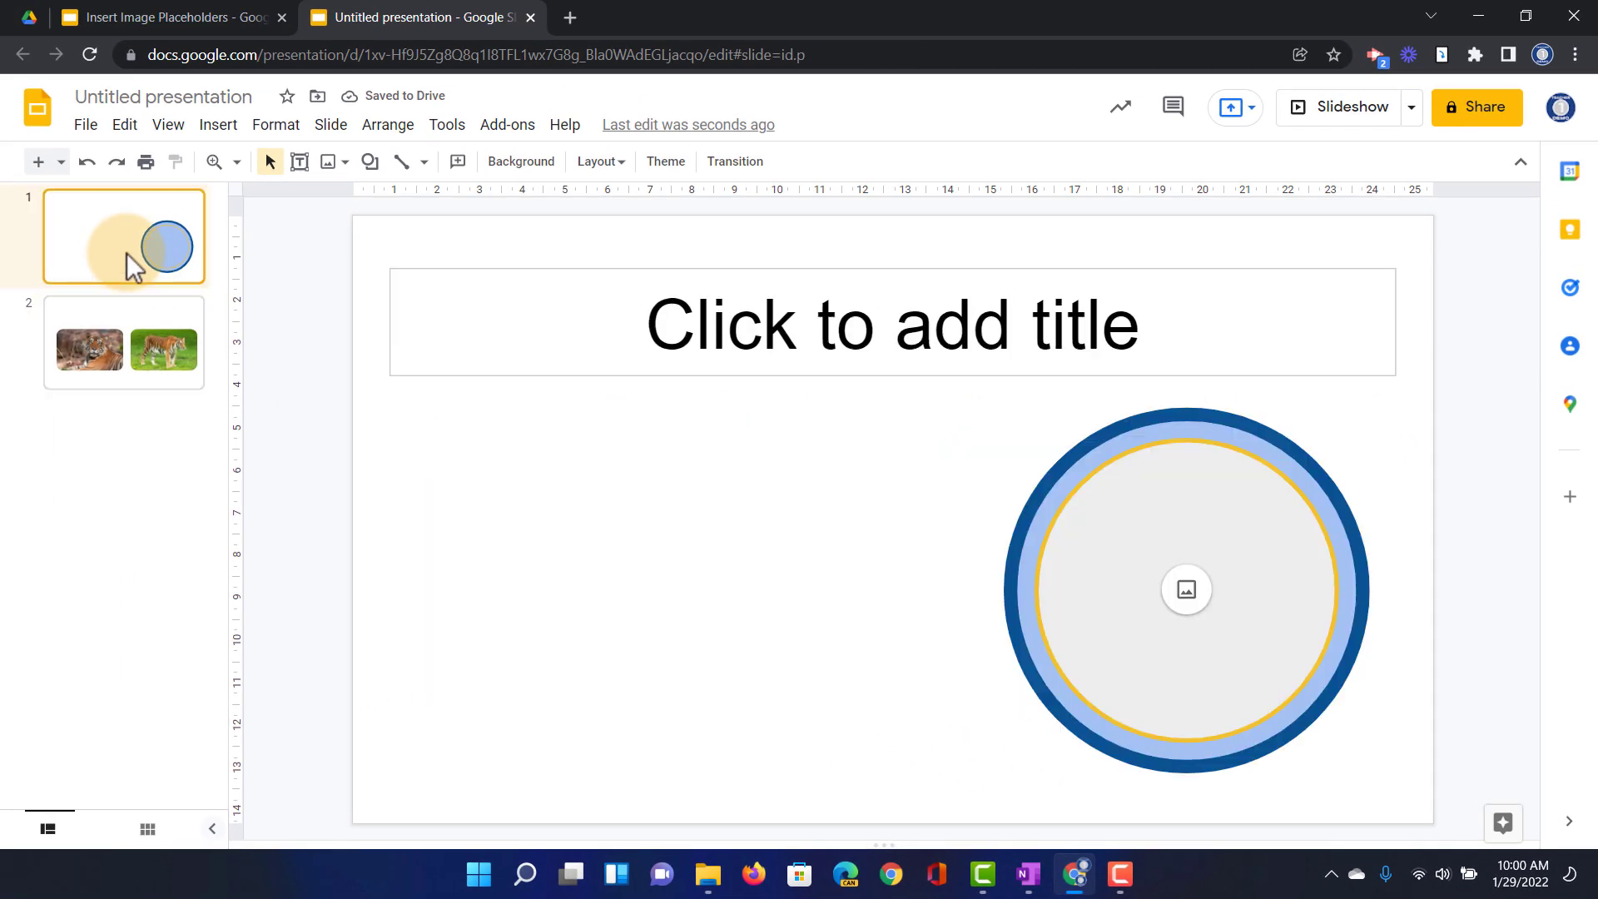
left_click(1187, 589)
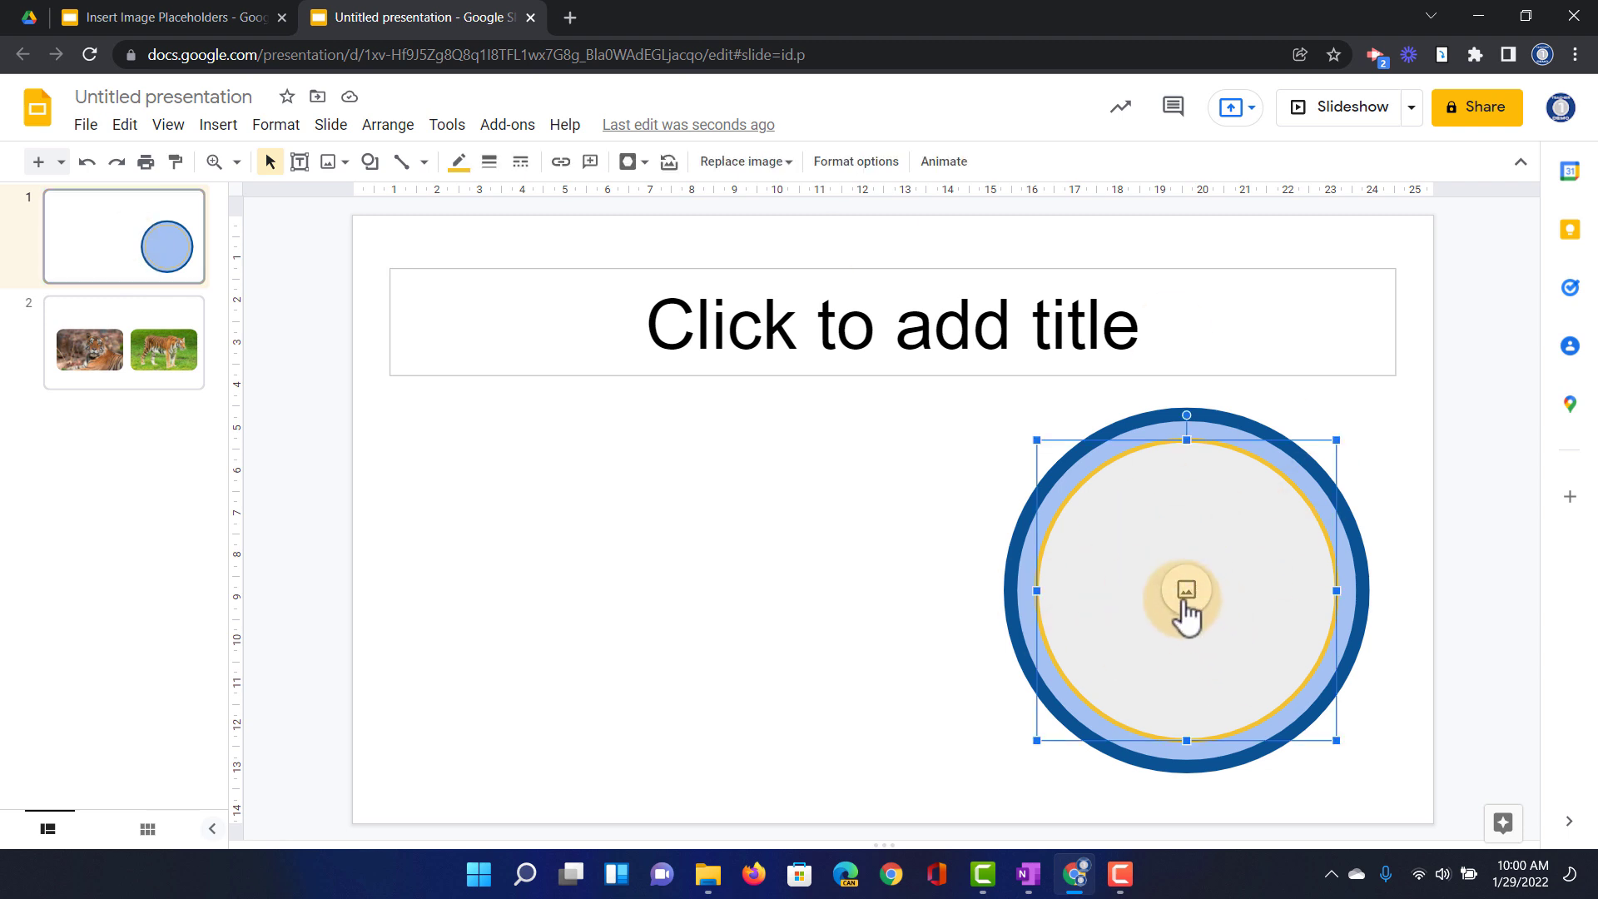
left_click(1240, 624)
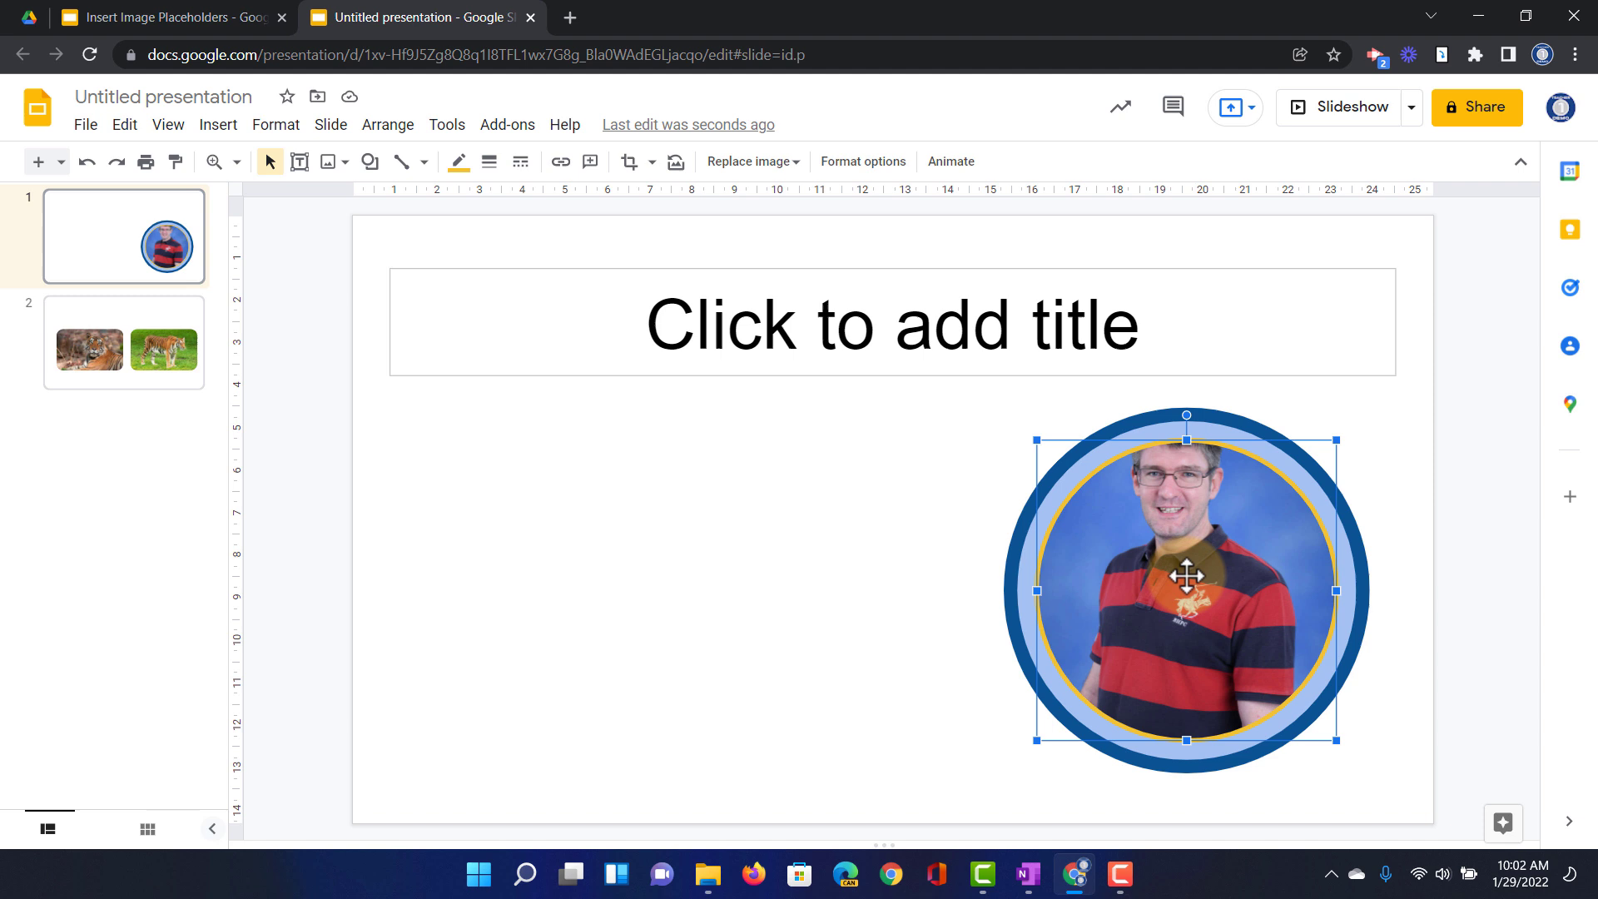
- Crop the presenter photo, enlarging and shifting it so the face is centred in the circular frame
double_click(1187, 576)
left_click_drag(1187, 576, 1197, 668)
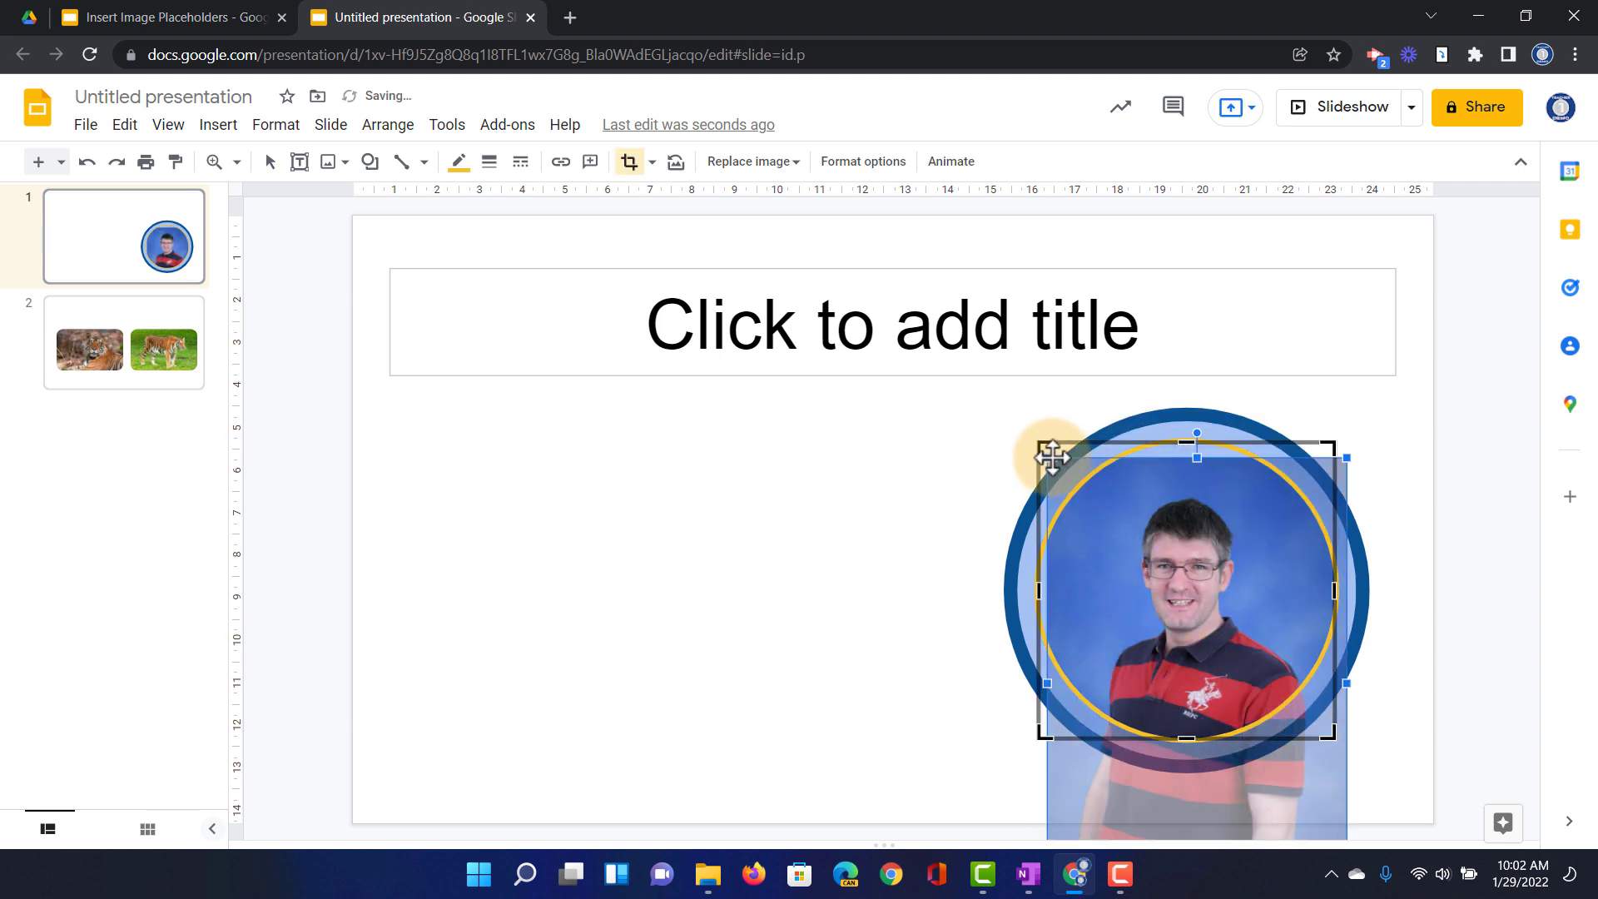
left_click_drag(1050, 455, 835, 338)
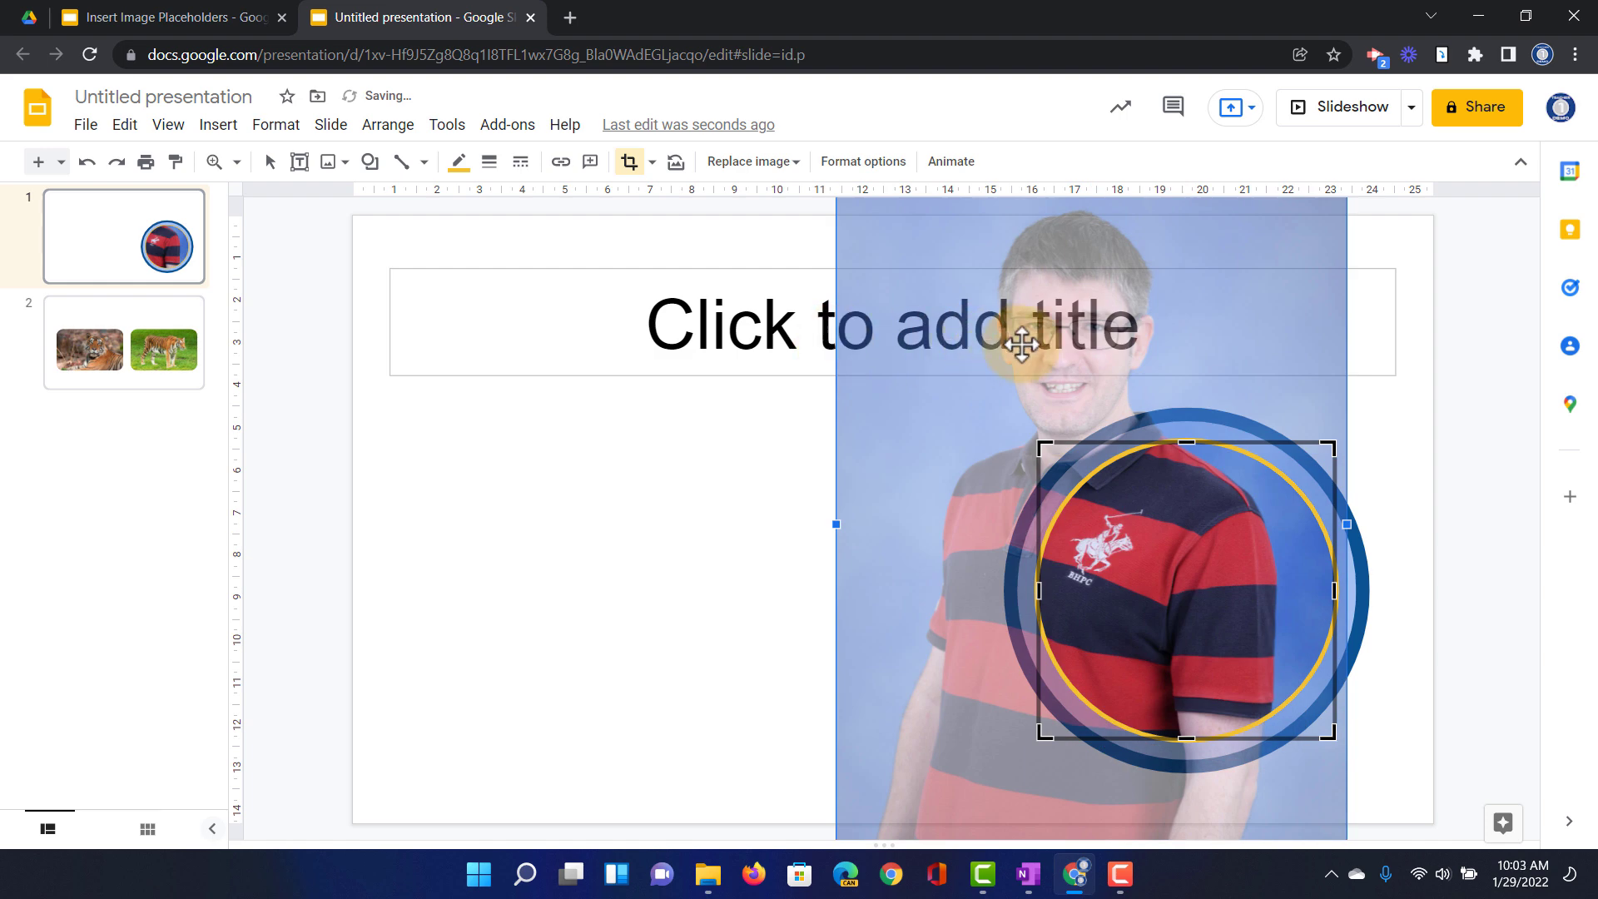
left_click_drag(977, 447, 1092, 676)
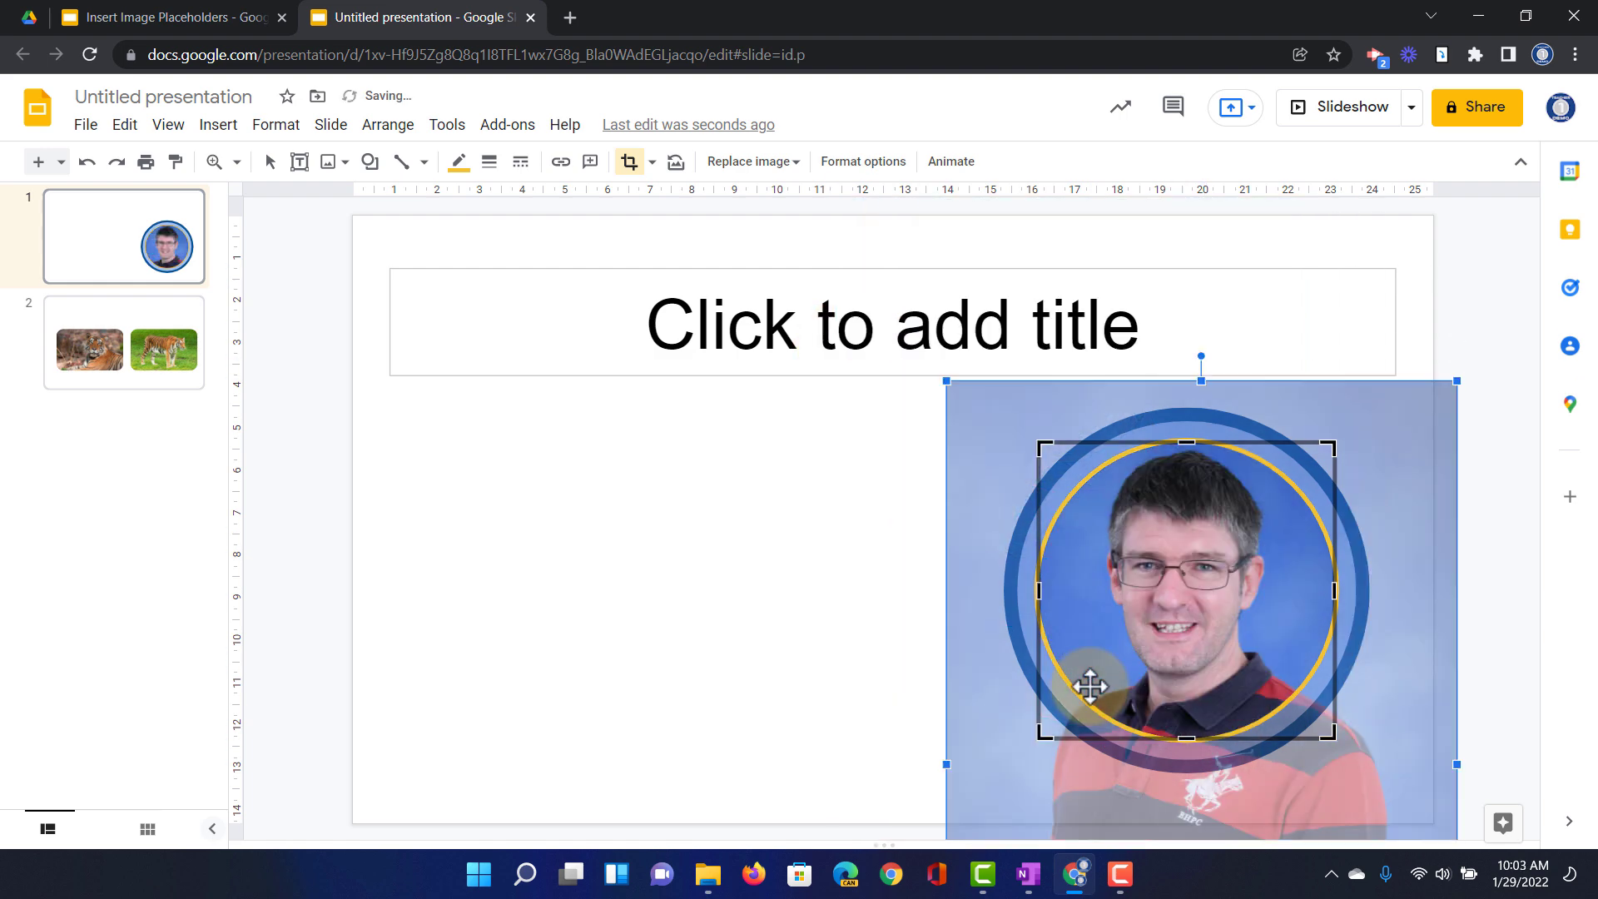
left_click(1481, 353)
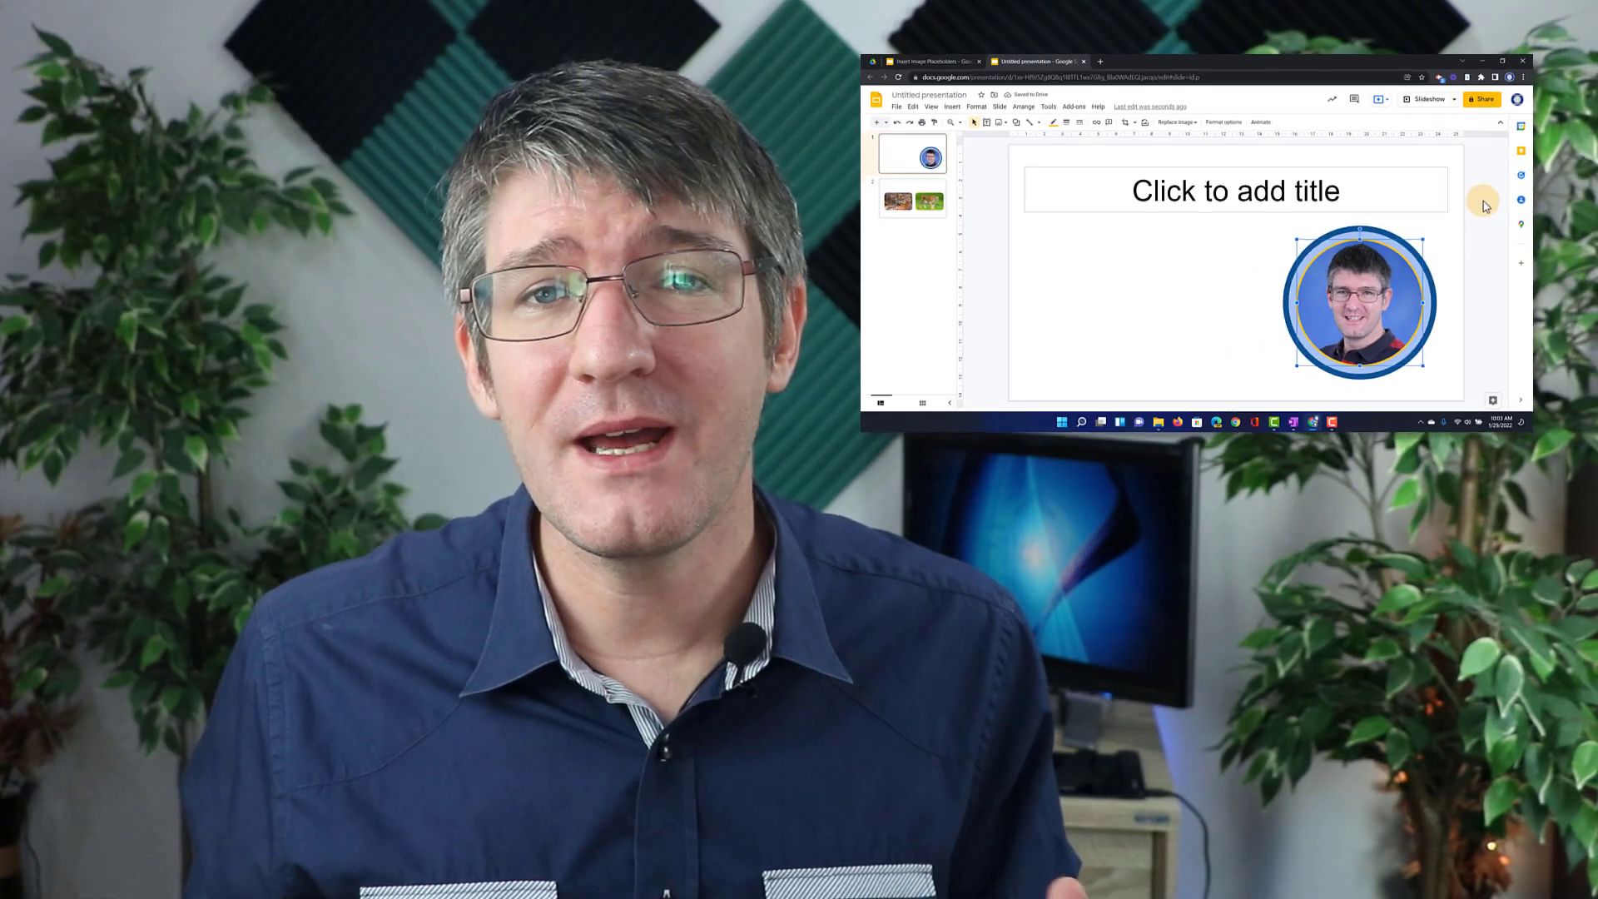